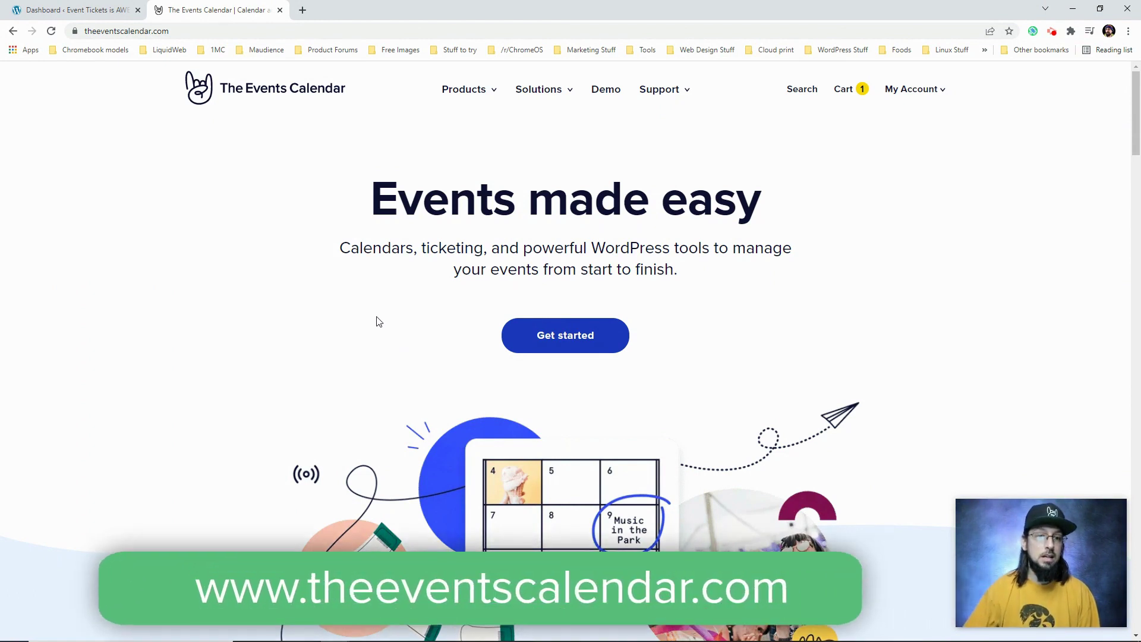
- Switch back to the 'Dashboard ‹ Event Tickets' browser tab
{"action": "left_click", "coordinate": [107, 10]}
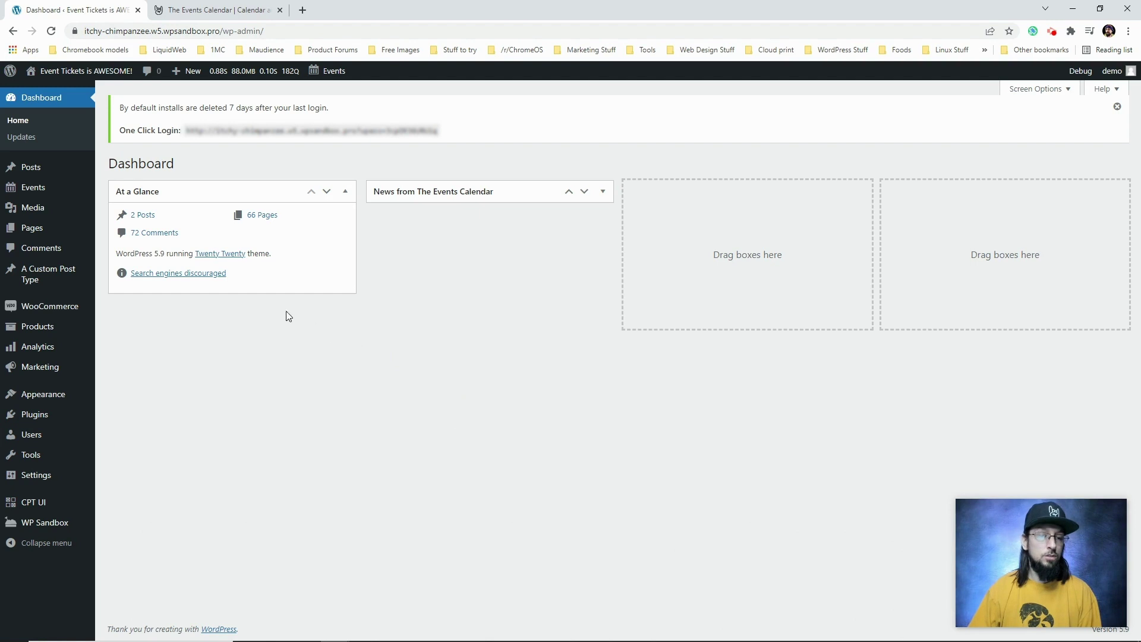
{"action": "mouse_move", "coordinate": [33, 187]}
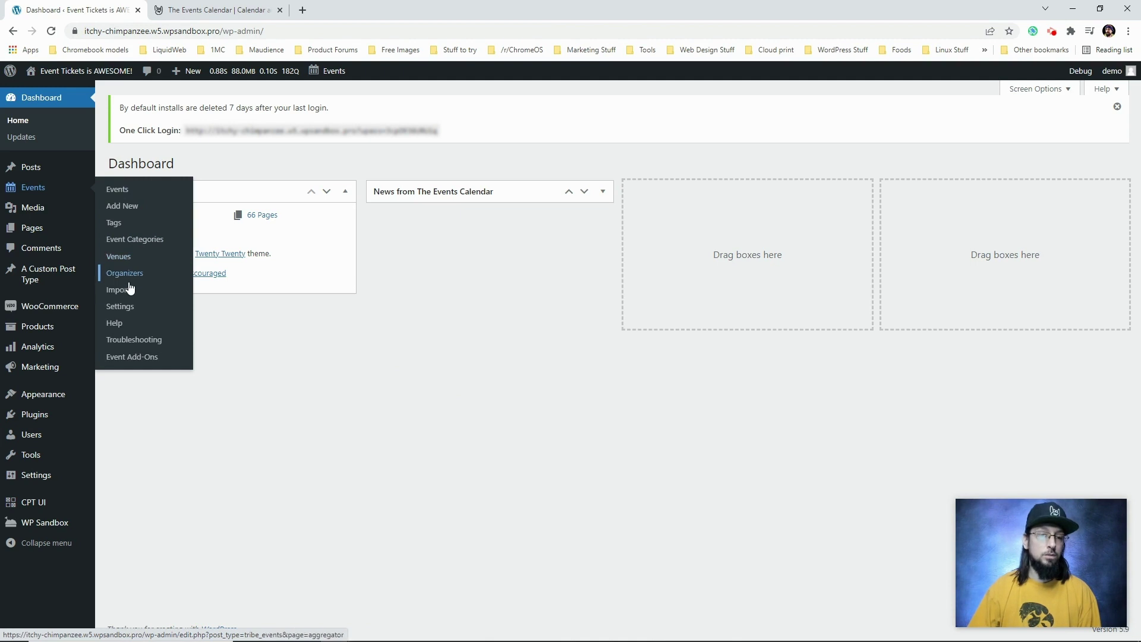
- Review the Events Settings Tickets tab, leaving Custom Post Types unticked
{"action": "left_click", "coordinate": [123, 307]}
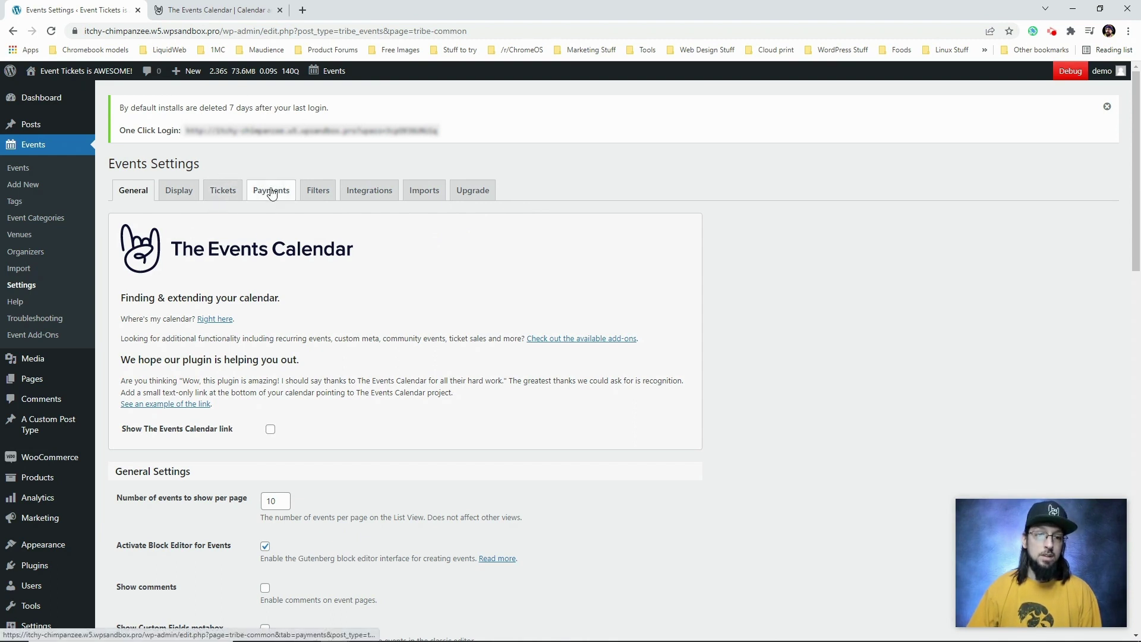
{"action": "left_click", "coordinate": [224, 191]}
{"action": "scroll", "coordinate": [290, 327], "scroll_direction": "down", "scroll_amount": 3}
{"action": "scroll", "coordinate": [233, 316], "scroll_direction": "down", "scroll_amount": 2}
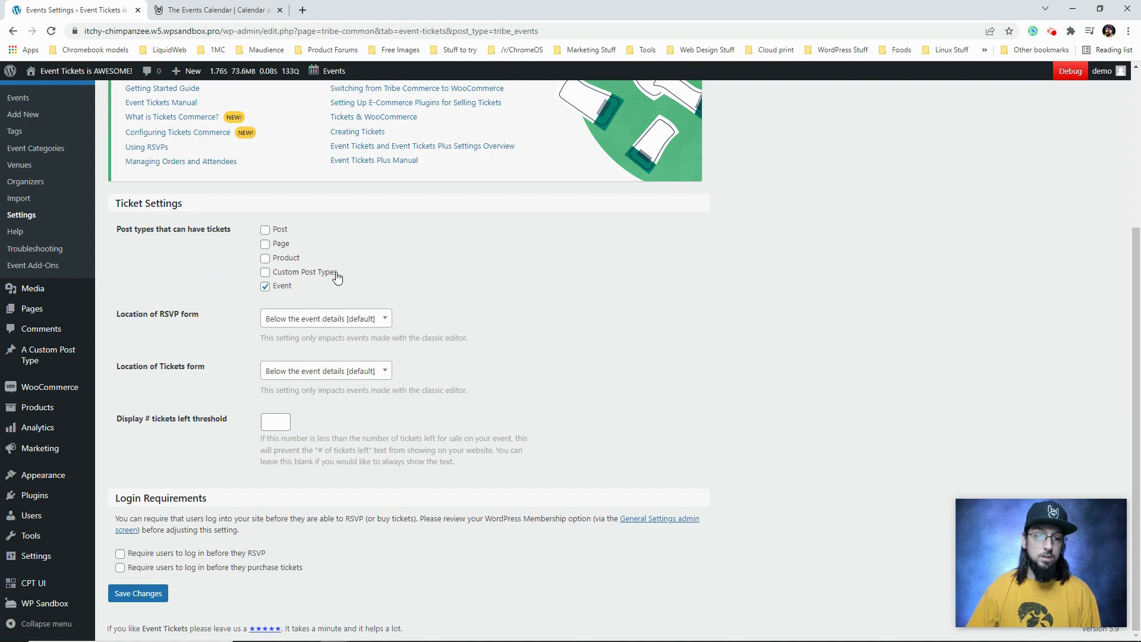
{"action": "left_click", "coordinate": [265, 272]}
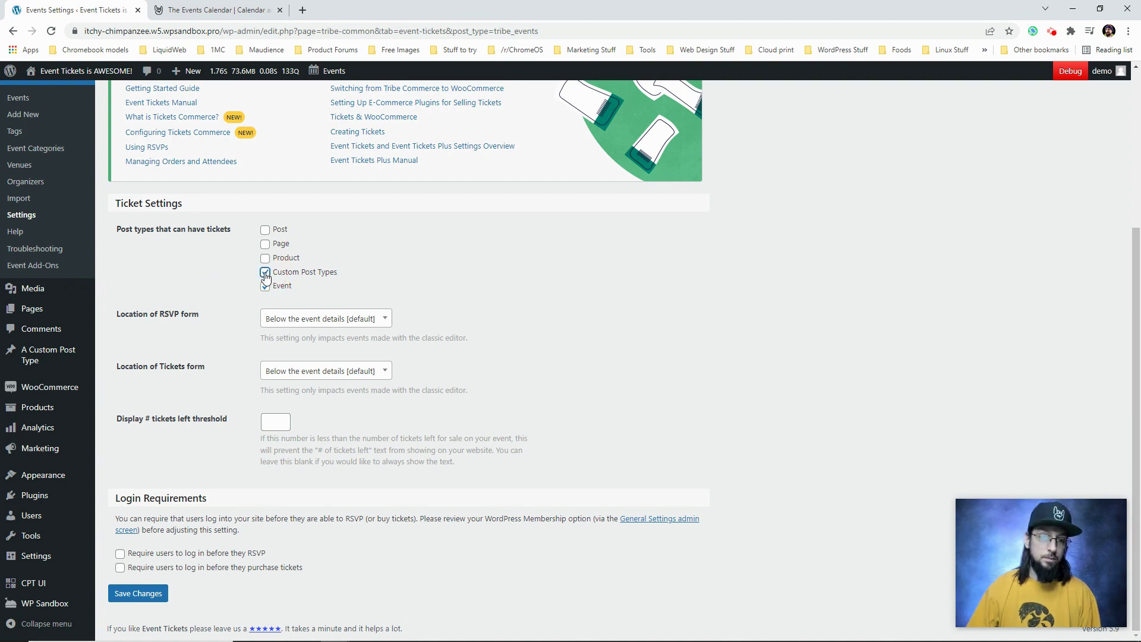
{"action": "left_click", "coordinate": [265, 273]}
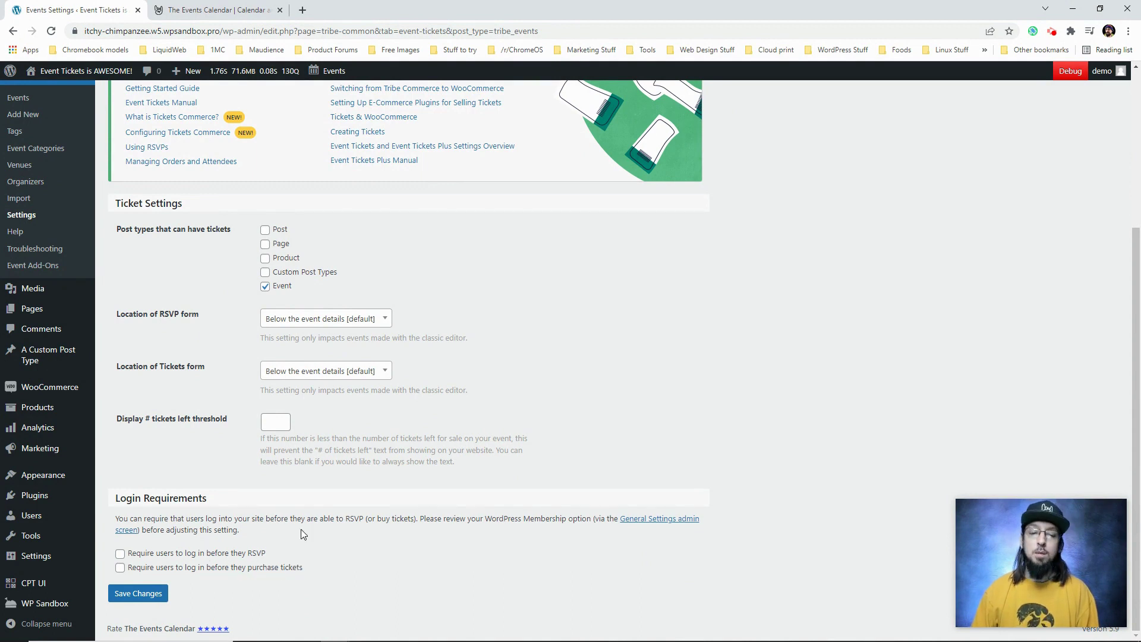
{"action": "scroll", "coordinate": [385, 413], "scroll_direction": "up", "scroll_amount": 2}
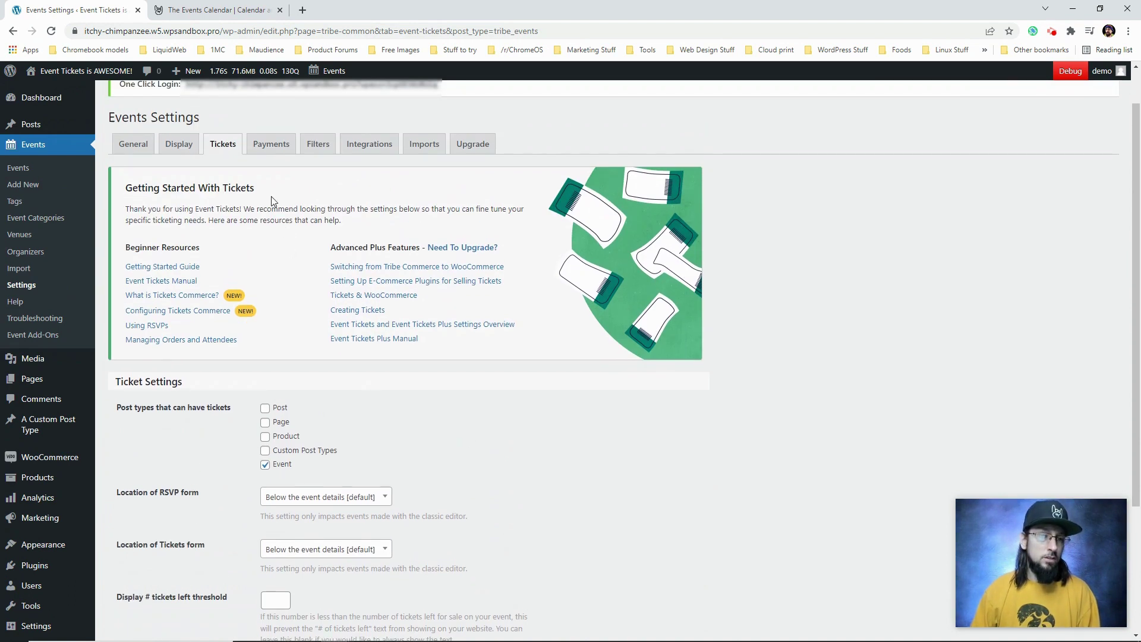
- Enable and save Tickets Commerce in Payments, then start the Stripe connection
{"action": "left_click", "coordinate": [269, 149]}
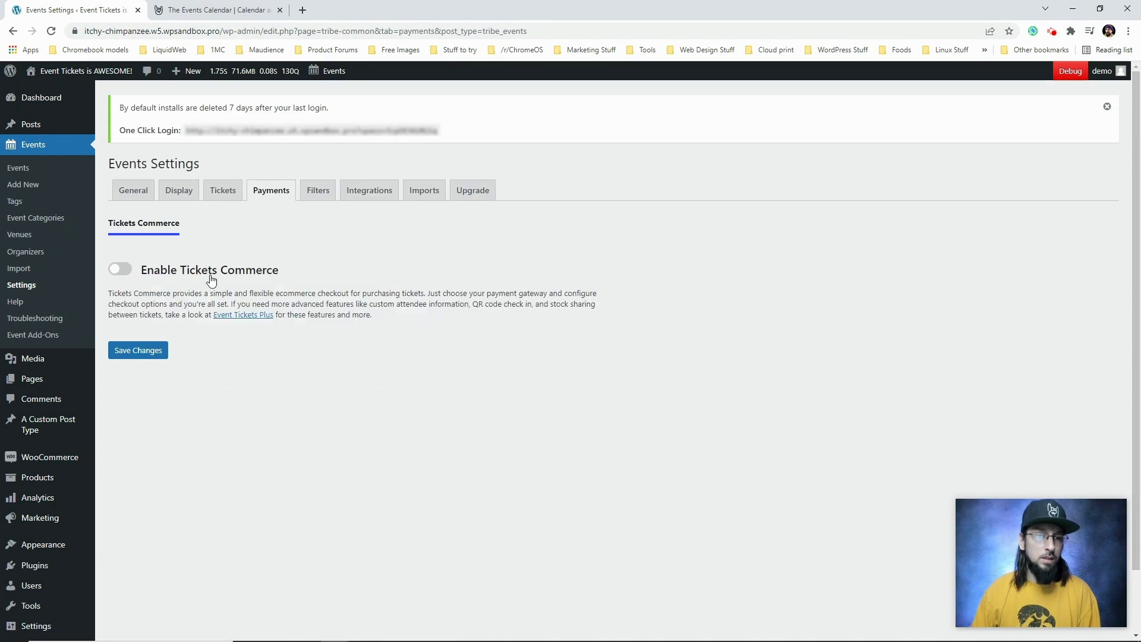
{"action": "left_click", "coordinate": [119, 269]}
{"action": "left_click", "coordinate": [134, 352]}
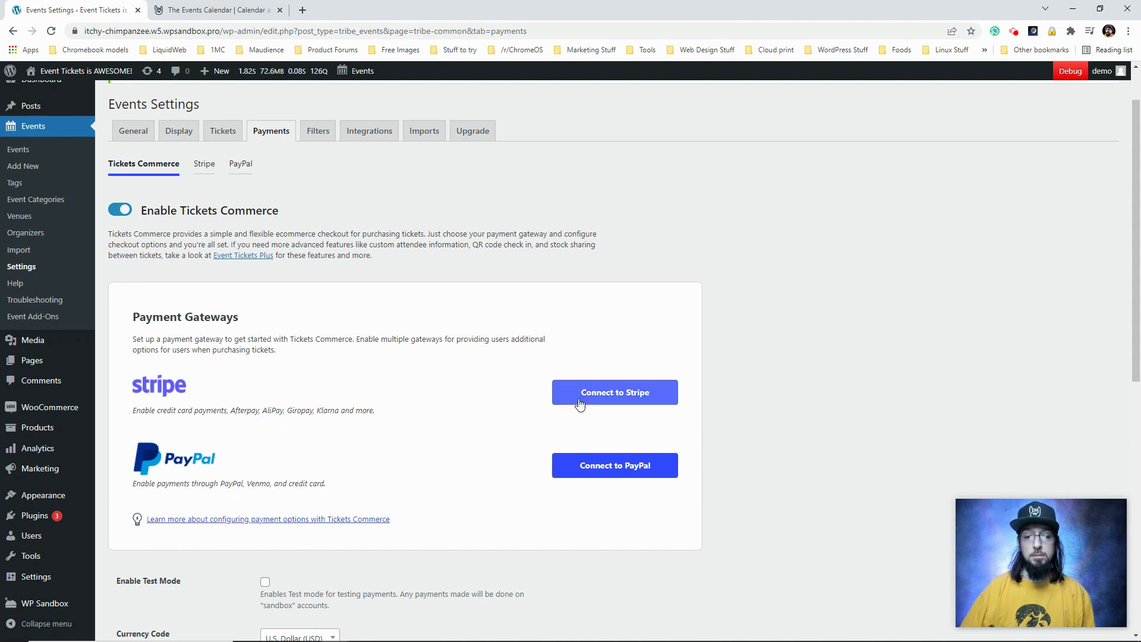
{"action": "left_click", "coordinate": [605, 397]}
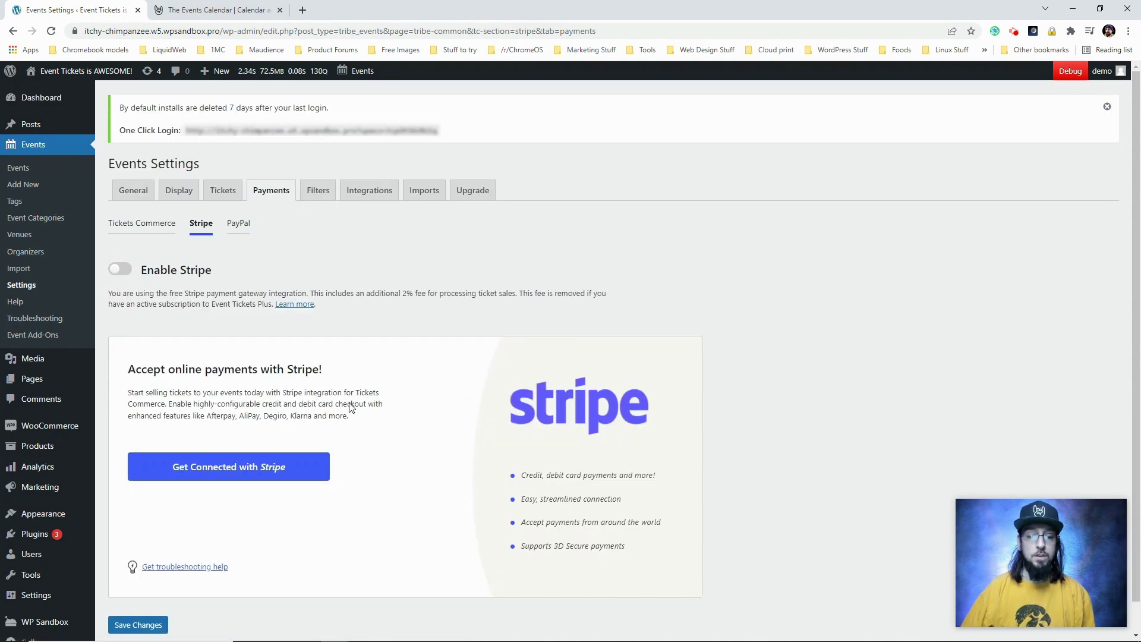
- Sign in to Stripe and connect the Cedar Rapids Web Design account
{"action": "left_click", "coordinate": [224, 472]}
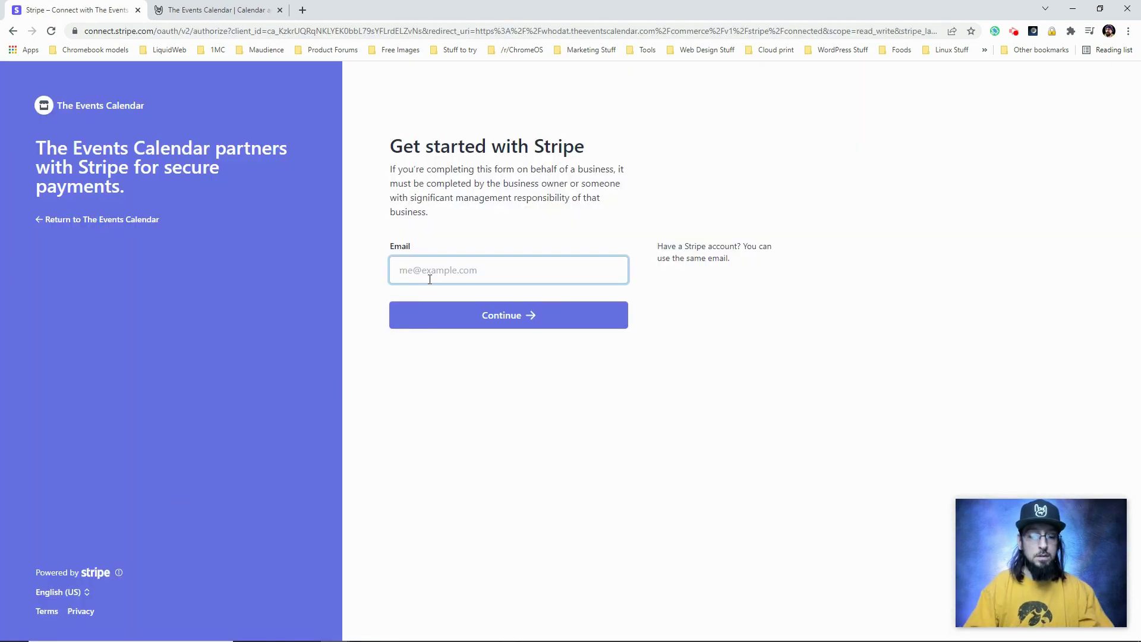
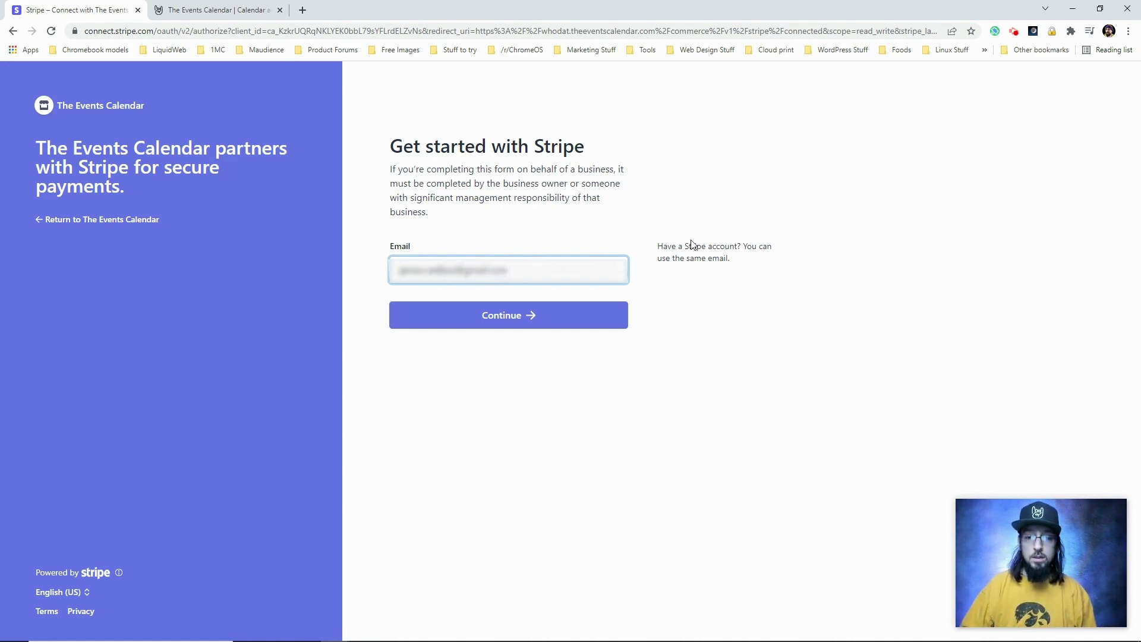
{"action": "left_click", "coordinate": [508, 315]}
{"action": "left_click", "coordinate": [507, 319]}
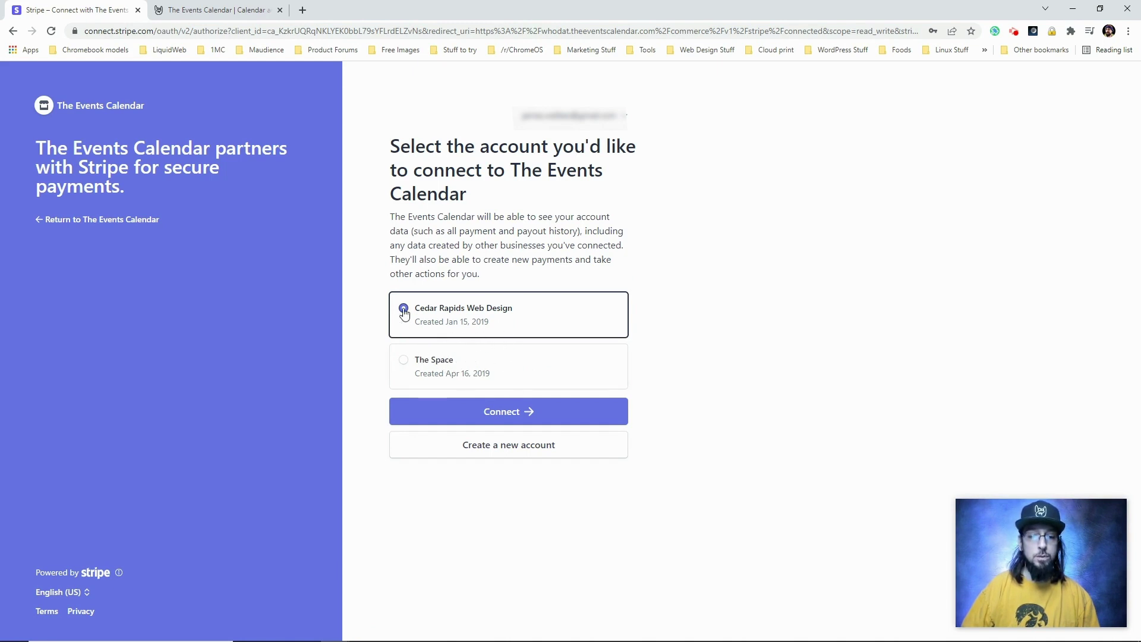
{"action": "left_click", "coordinate": [514, 415]}
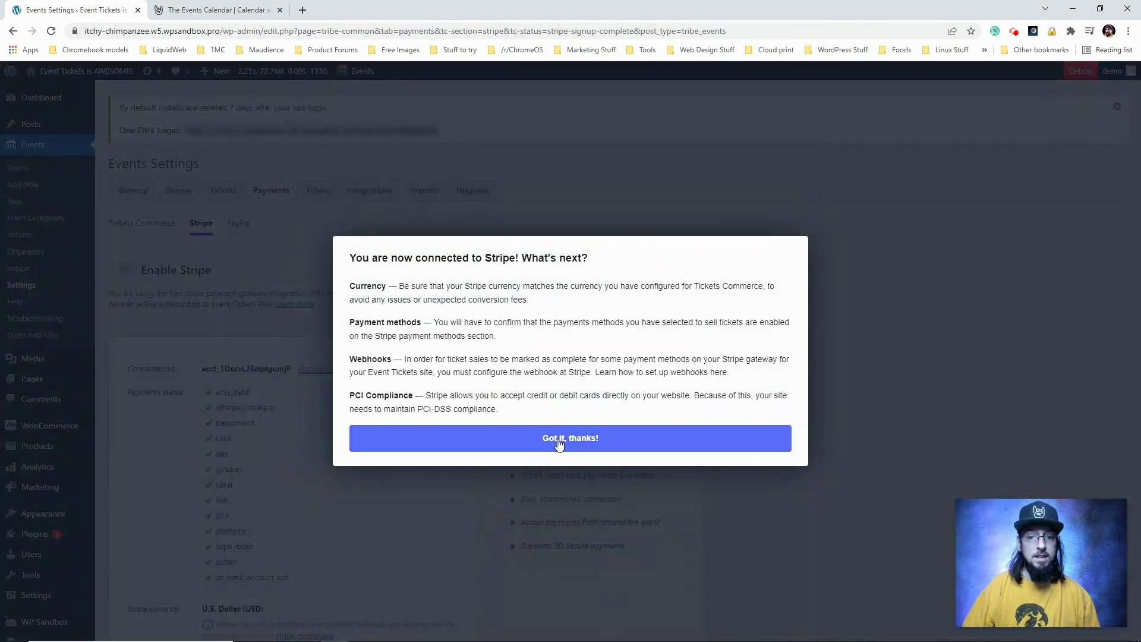
- Dismiss the confirmation, enable Stripe for checkout, and save the settings
{"action": "left_click", "coordinate": [520, 437]}
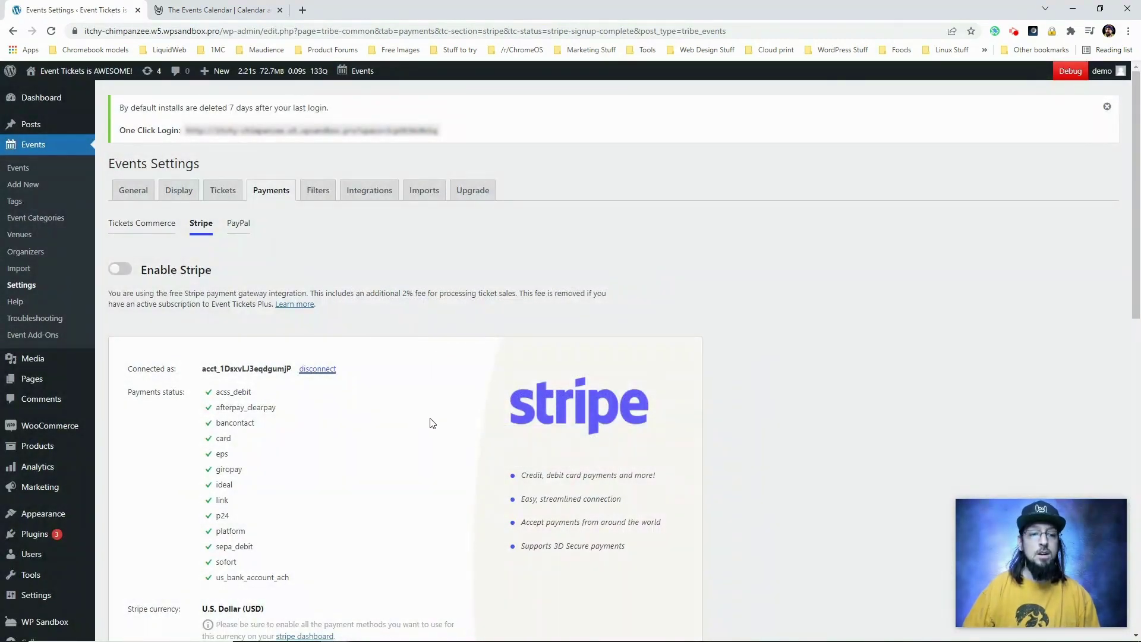
{"action": "left_click", "coordinate": [116, 270]}
{"action": "scroll", "coordinate": [161, 402], "scroll_direction": "down", "scroll_amount": 3}
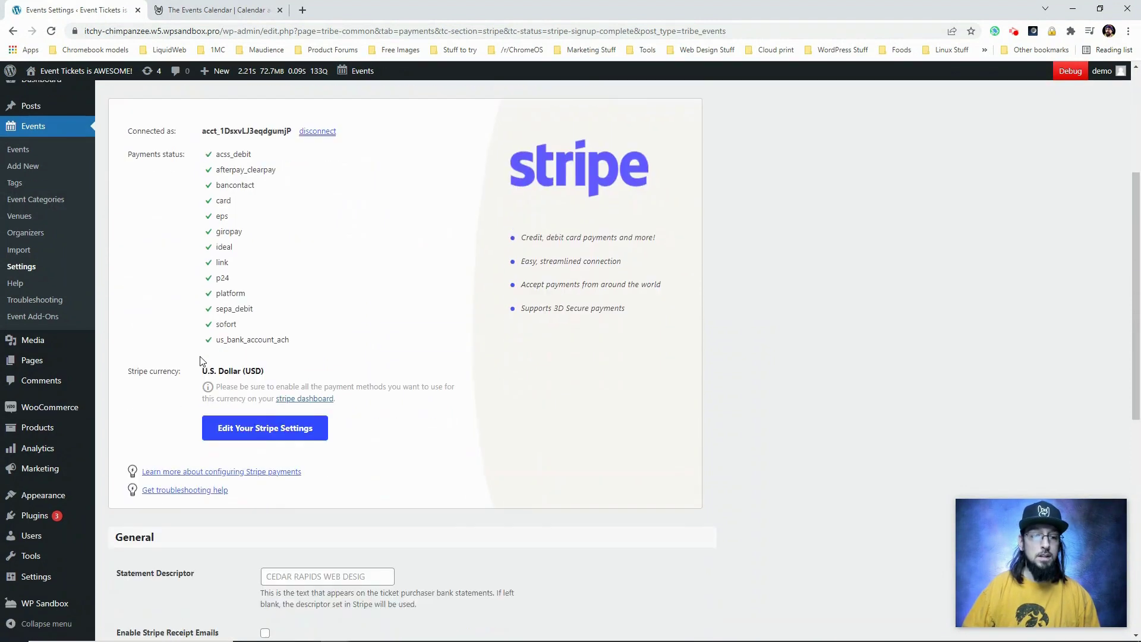
{"action": "scroll", "coordinate": [176, 468], "scroll_direction": "down", "scroll_amount": 1}
{"action": "scroll", "coordinate": [172, 481], "scroll_direction": "down", "scroll_amount": 2}
{"action": "scroll", "coordinate": [172, 479], "scroll_direction": "down", "scroll_amount": 3}
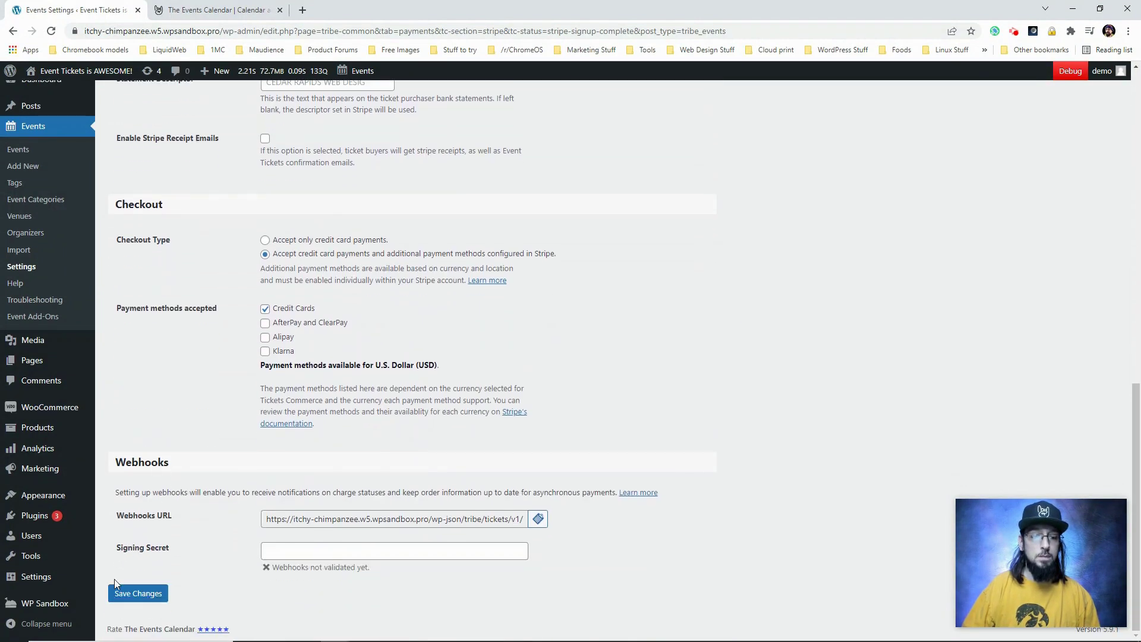
{"action": "left_click", "coordinate": [136, 593]}
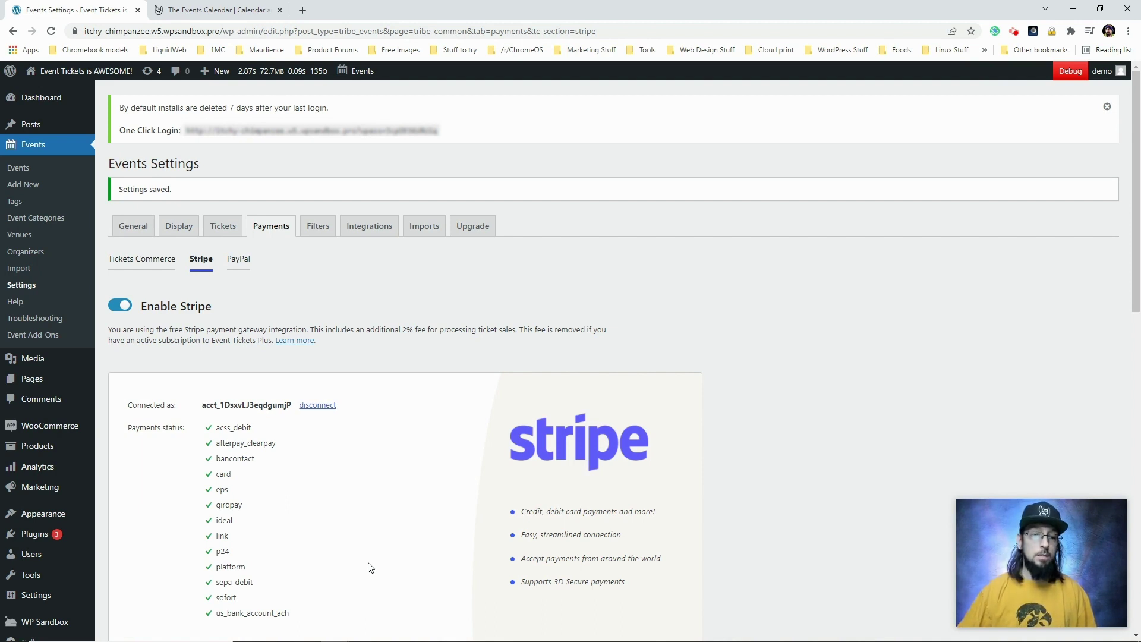
- From the Tickets Commerce overview, launch PayPal's automatic connection
{"action": "left_click", "coordinate": [156, 261]}
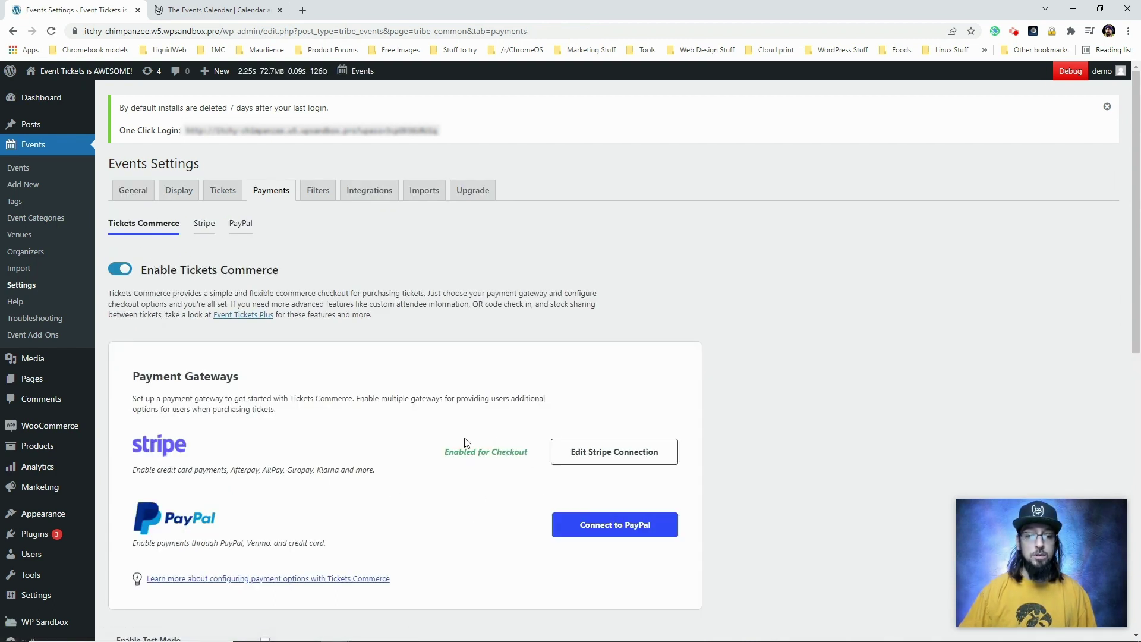
{"action": "left_click", "coordinate": [611, 470]}
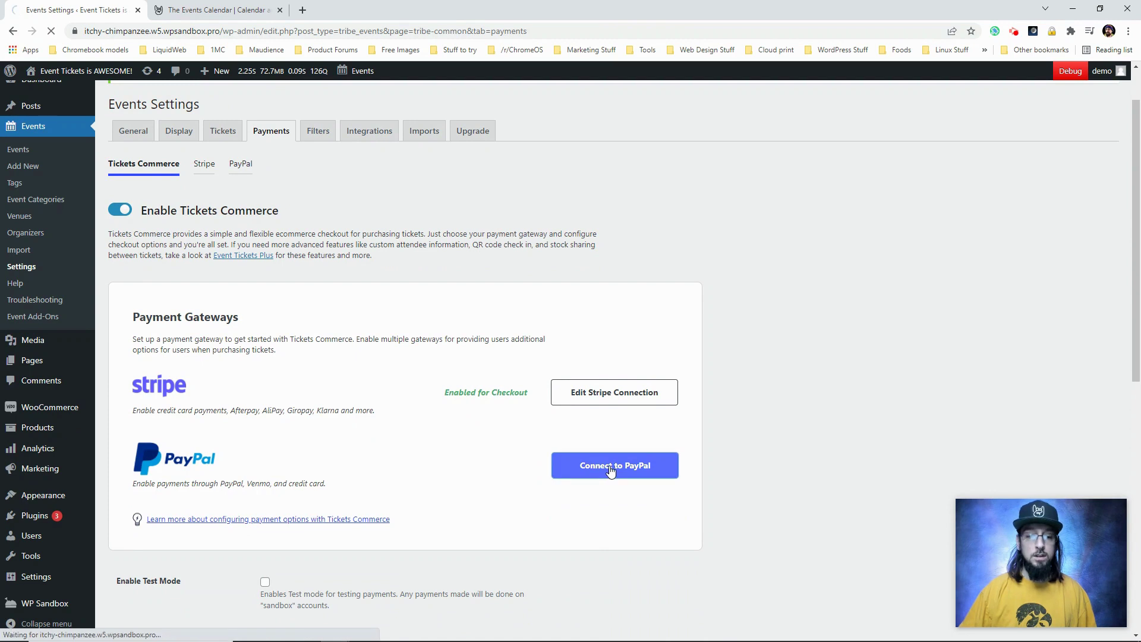
{"action": "left_click", "coordinate": [230, 446]}
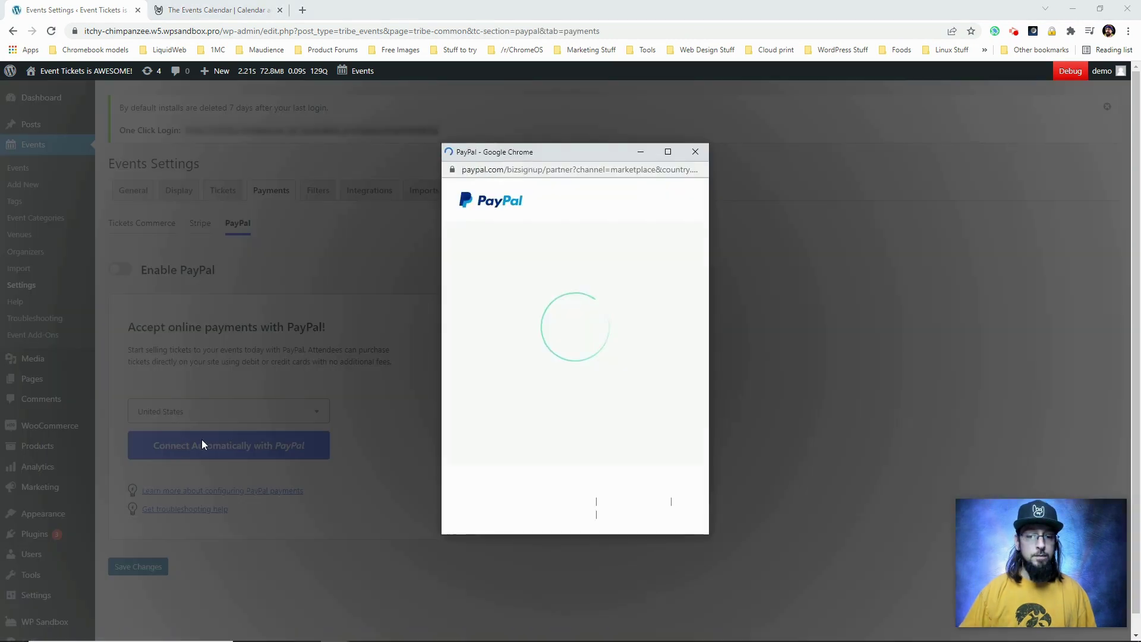
- Log in to PayPal, agree to connect the account, and return to the site
{"action": "left_click", "coordinate": [549, 425]}
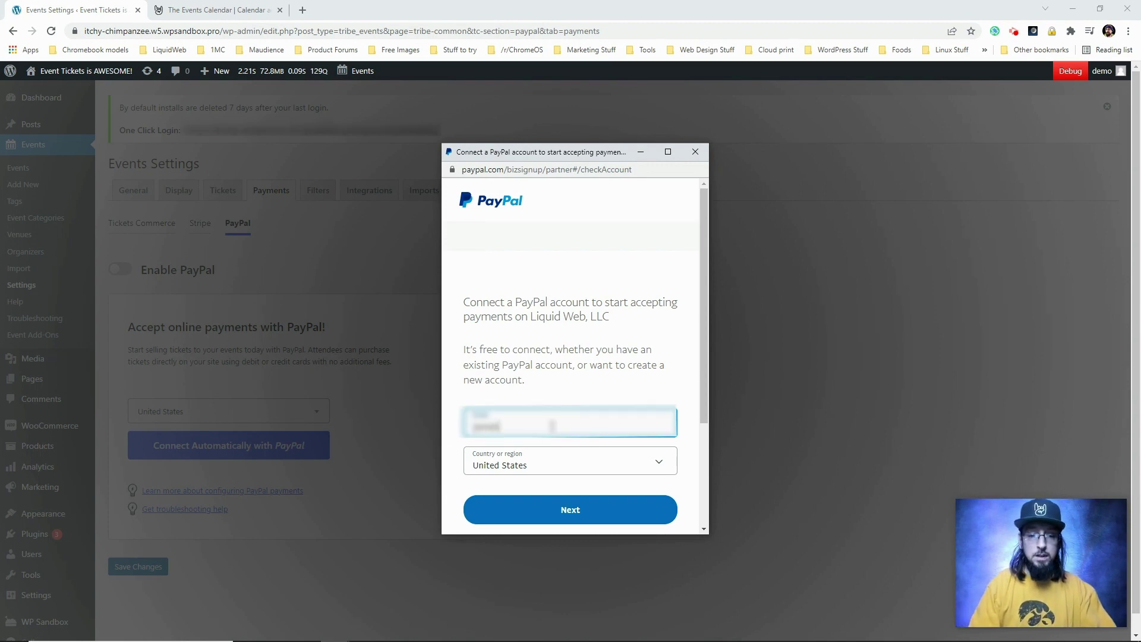
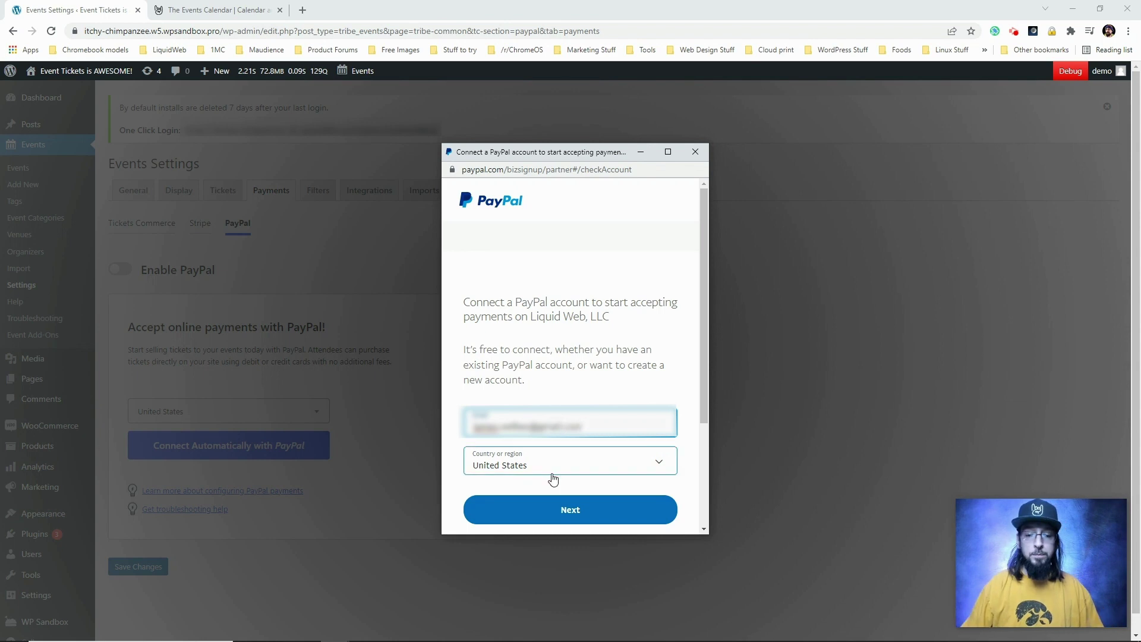
{"action": "left_click", "coordinate": [550, 509]}
{"action": "left_click", "coordinate": [562, 368]}
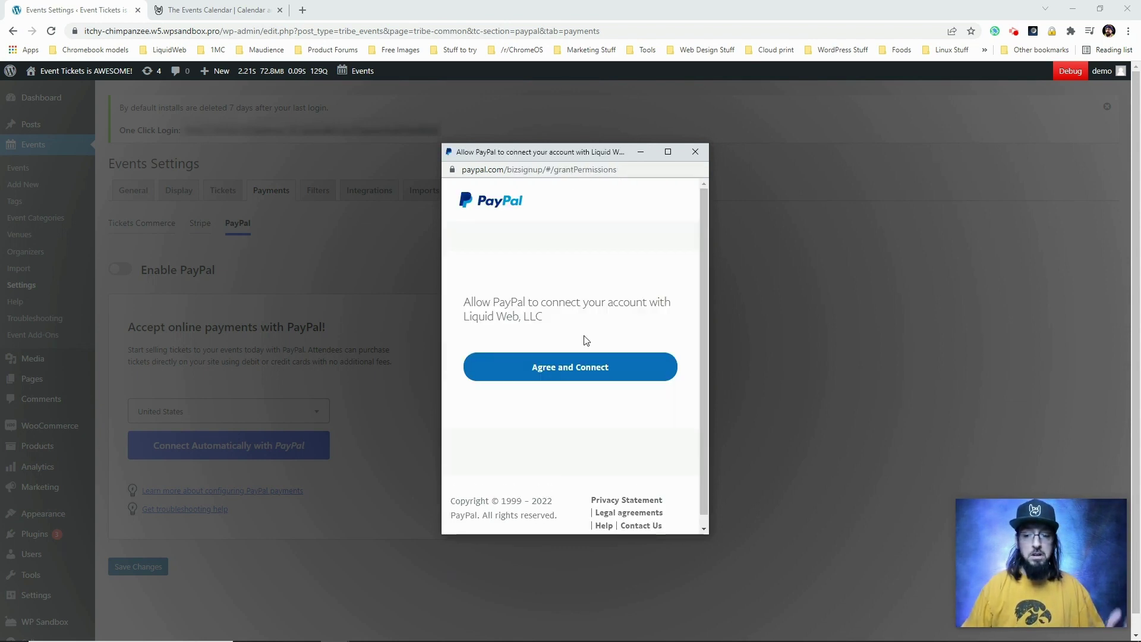
{"action": "left_click", "coordinate": [571, 366]}
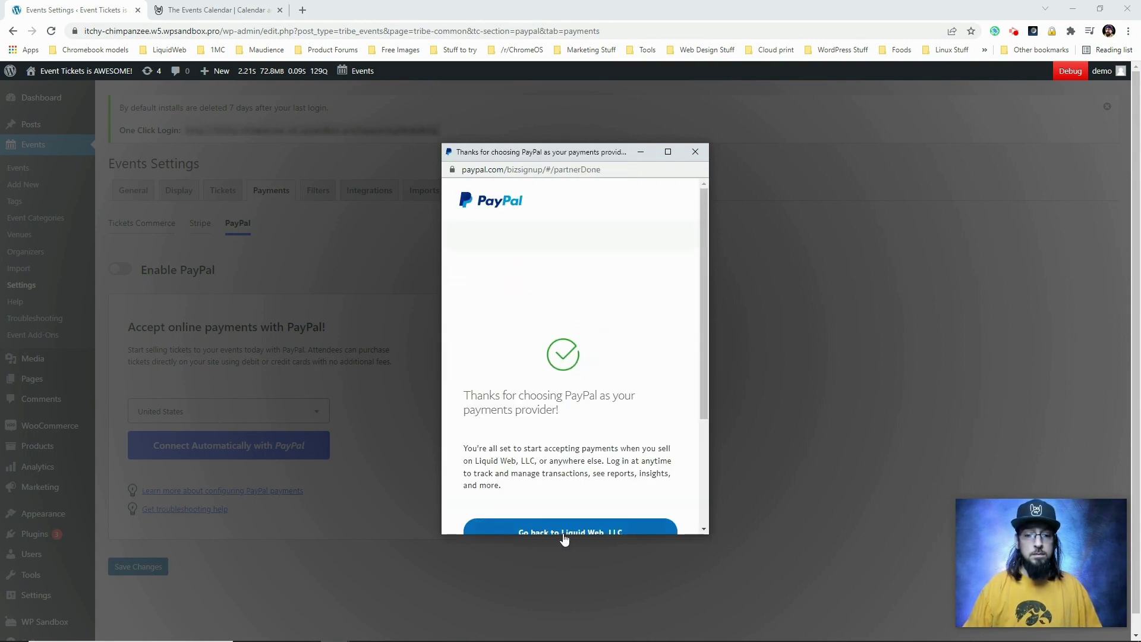
{"action": "left_click", "coordinate": [563, 534]}
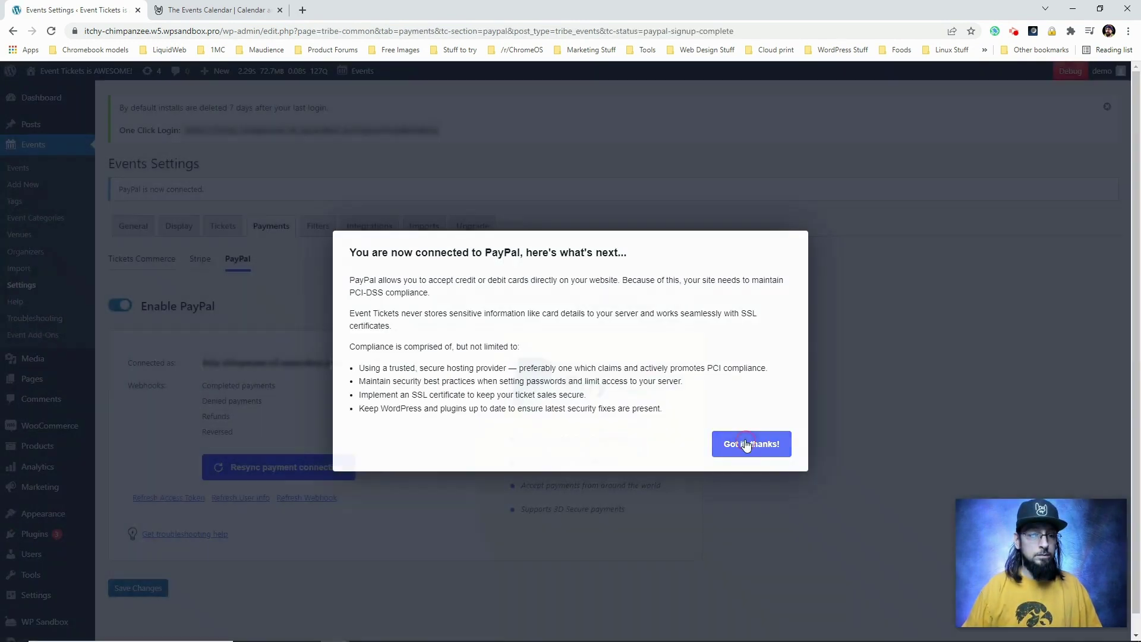
- Save the connected PayPal settings and open Cooking Class: Sushi from the events calendar
{"action": "left_click", "coordinate": [744, 444]}
{"action": "left_click", "coordinate": [126, 592]}
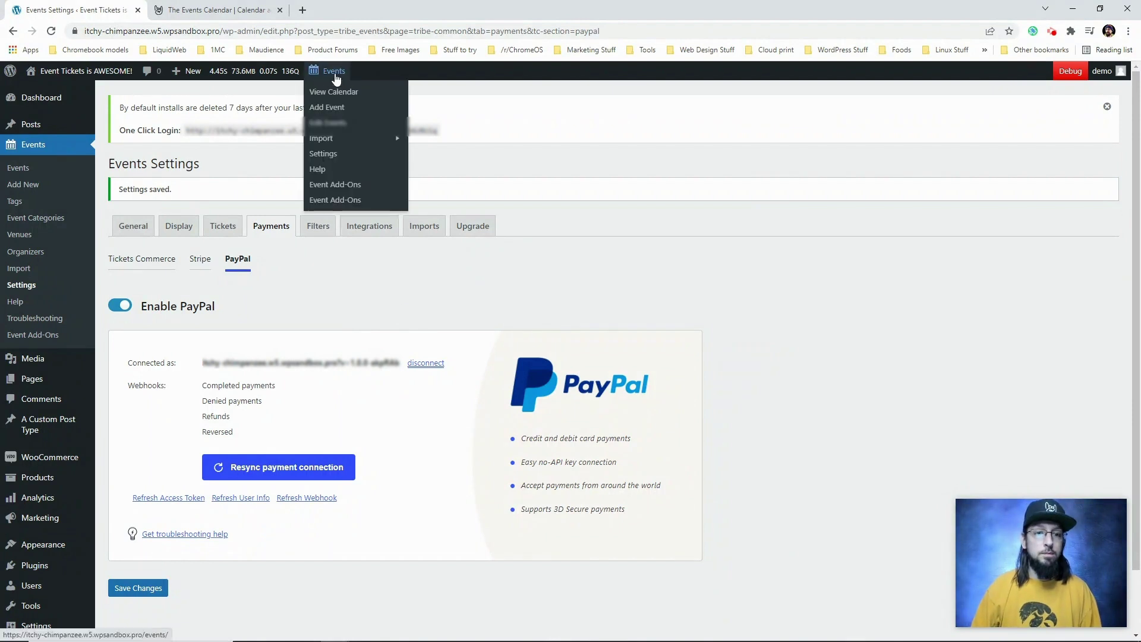
{"action": "left_click", "coordinate": [334, 73]}
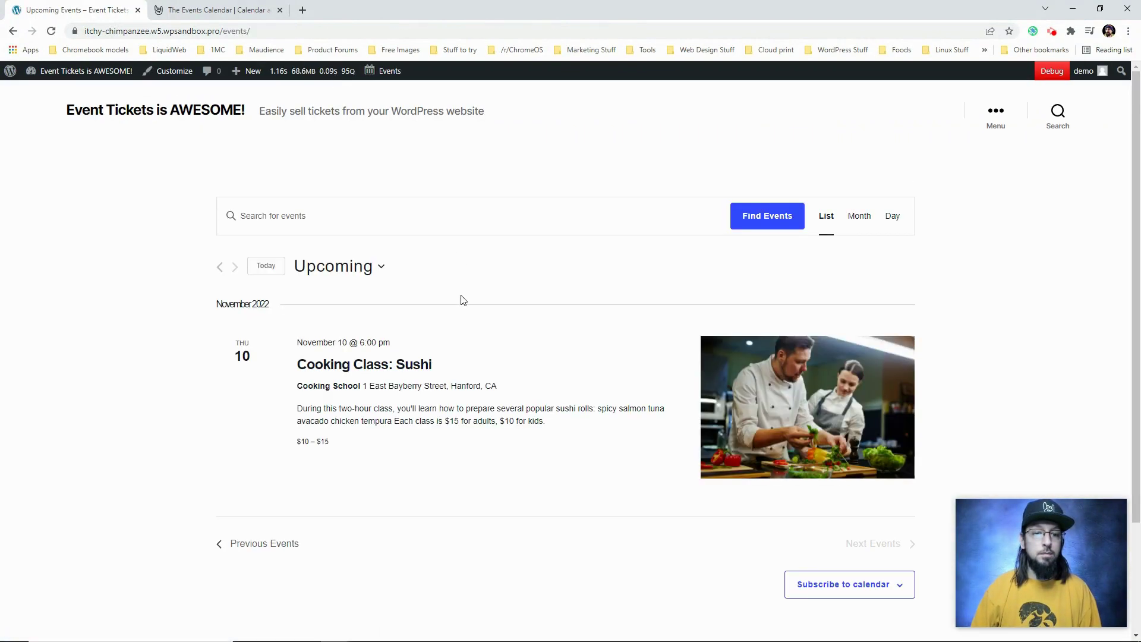
{"action": "left_click", "coordinate": [365, 372]}
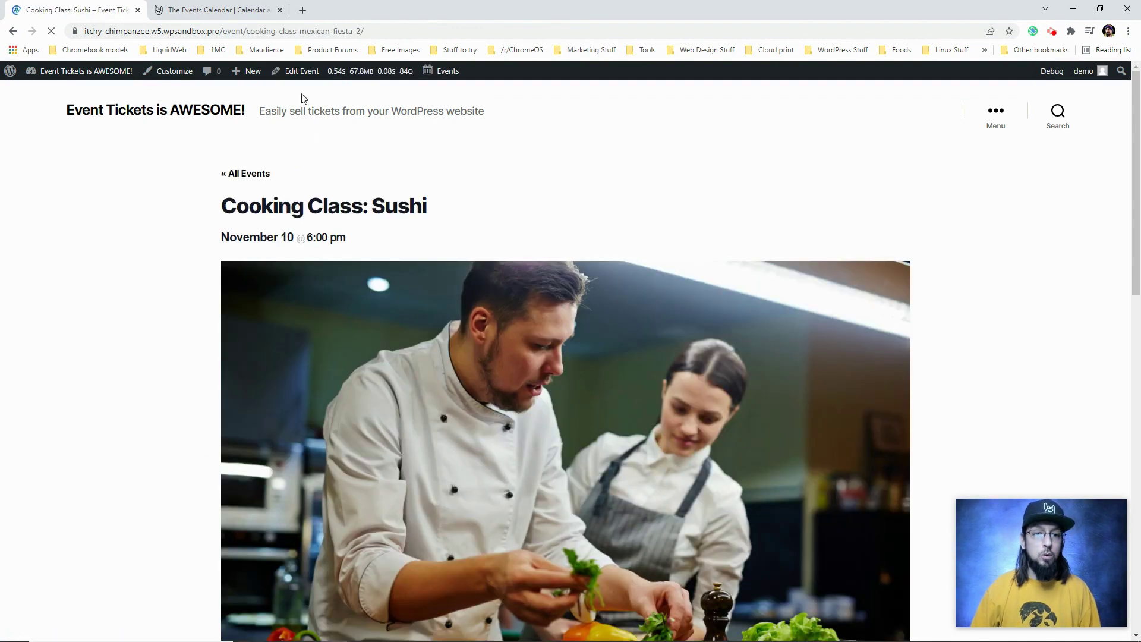
- Create a $5 'Going' ticket on Cooking Class: Sushi, update the event, and view it
{"action": "left_click", "coordinate": [303, 76]}
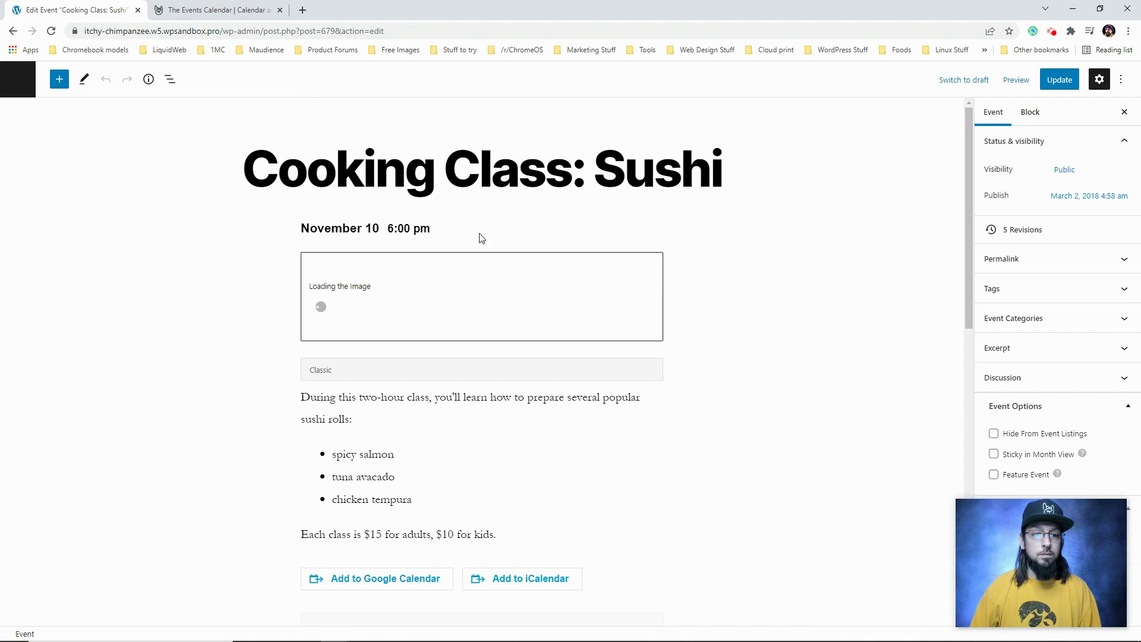
{"action": "scroll", "coordinate": [627, 374], "scroll_direction": "down", "scroll_amount": 2}
{"action": "scroll", "coordinate": [633, 410], "scroll_direction": "down", "scroll_amount": 1}
{"action": "scroll", "coordinate": [642, 393], "scroll_direction": "down", "scroll_amount": 2}
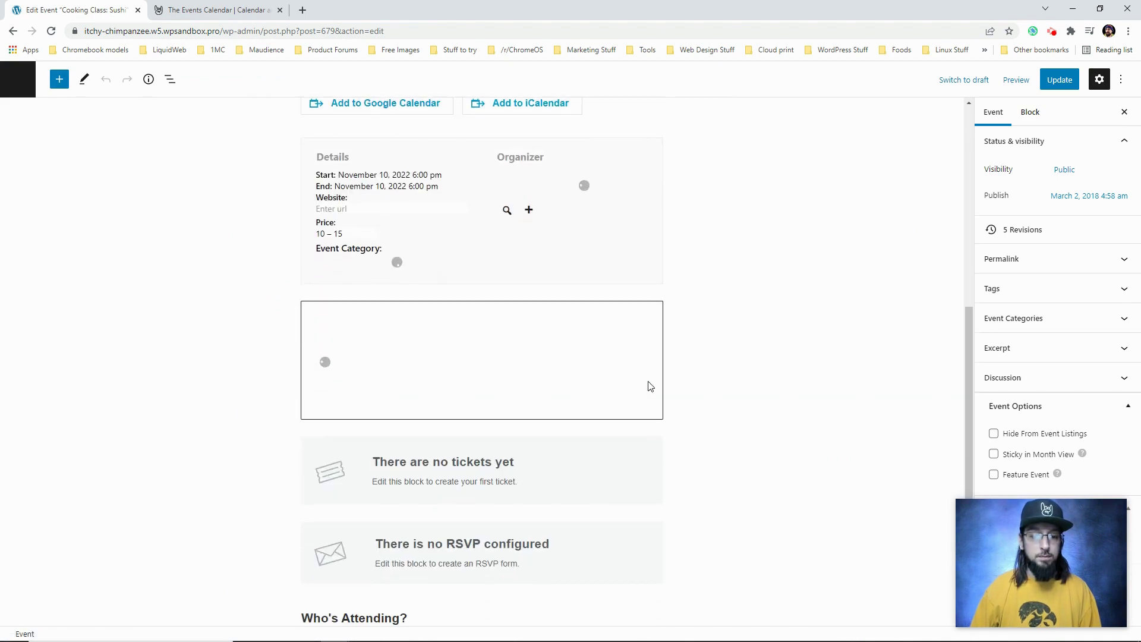
{"action": "scroll", "coordinate": [649, 385], "scroll_direction": "down", "scroll_amount": 1}
{"action": "scroll", "coordinate": [535, 322], "scroll_direction": "down", "scroll_amount": 1}
{"action": "left_click", "coordinate": [441, 284]}
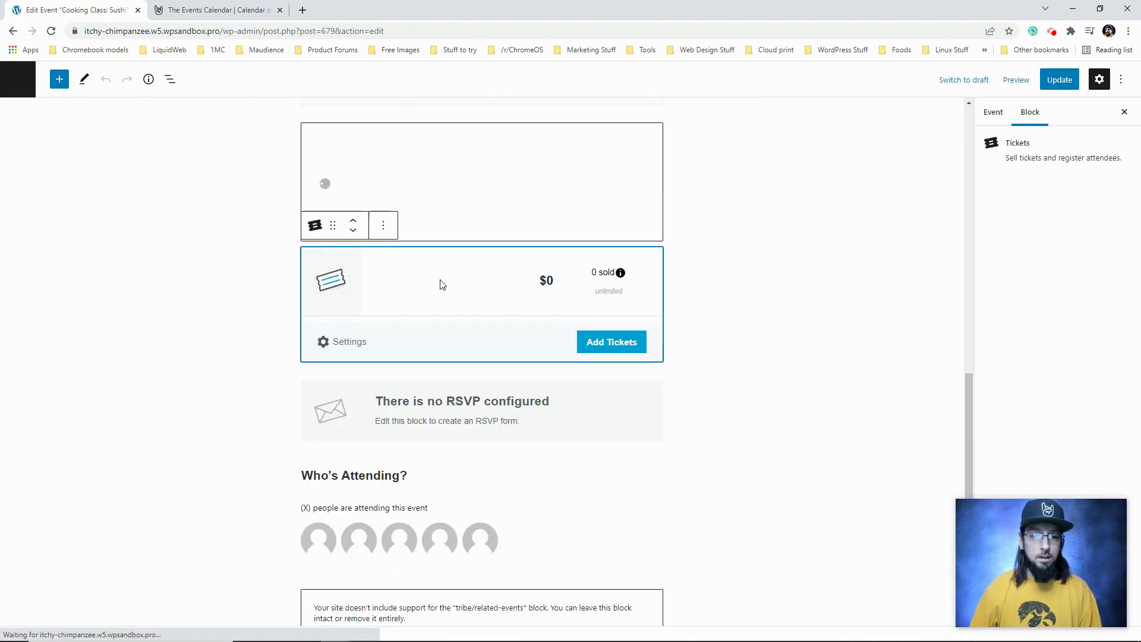
{"action": "left_click", "coordinate": [613, 344]}
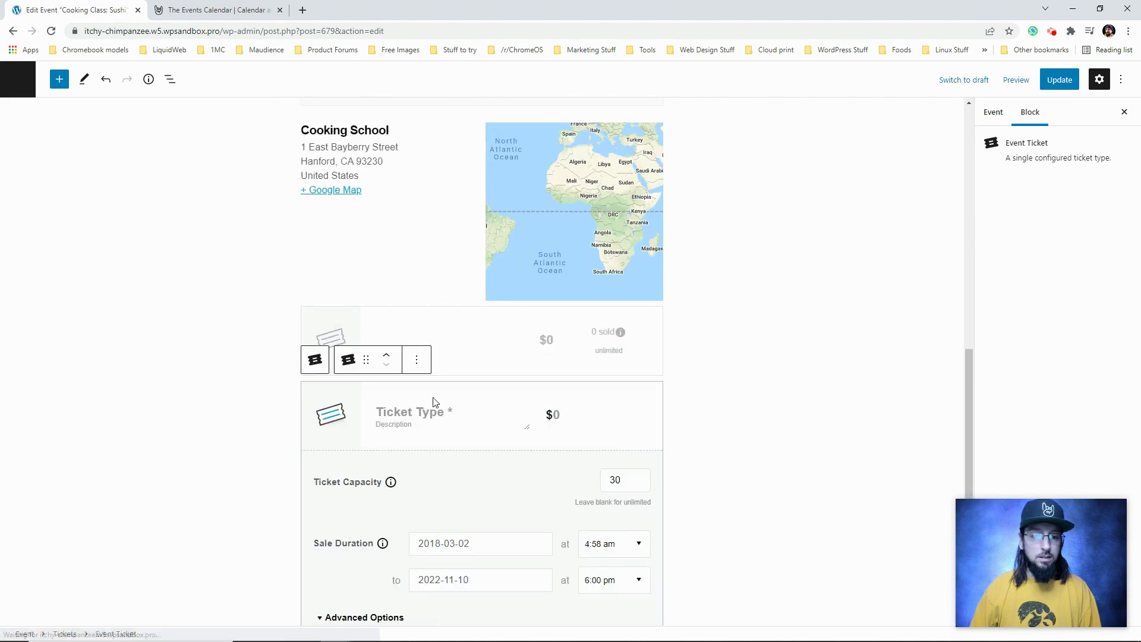
{"action": "type", "text": "Go"}
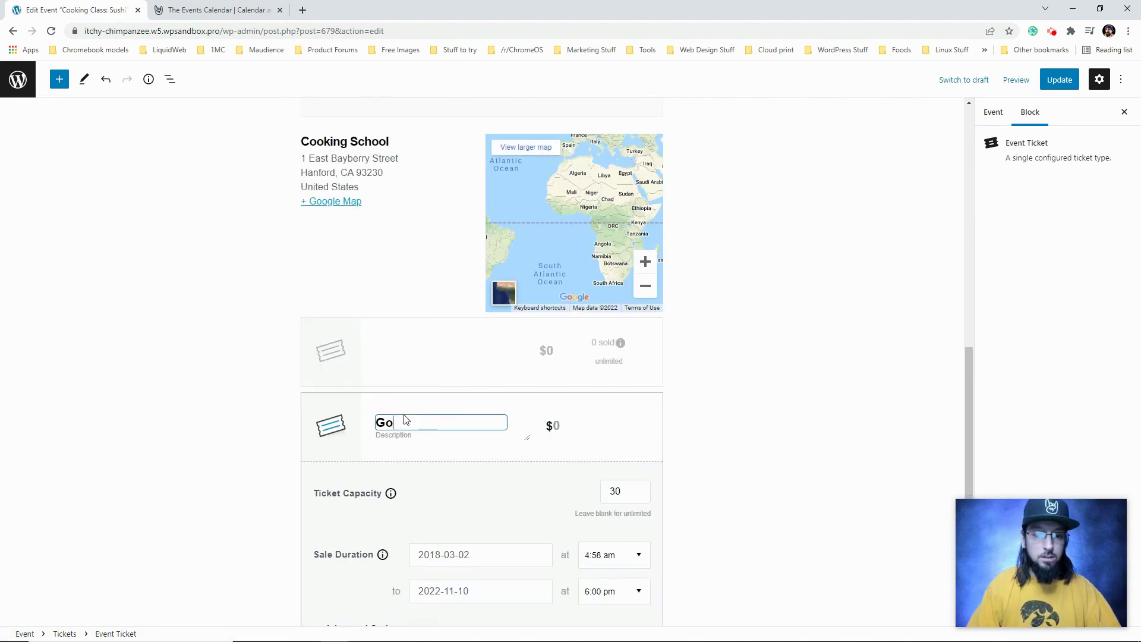
{"action": "type", "text": "ing"}
{"action": "left_click", "coordinate": [563, 426]}
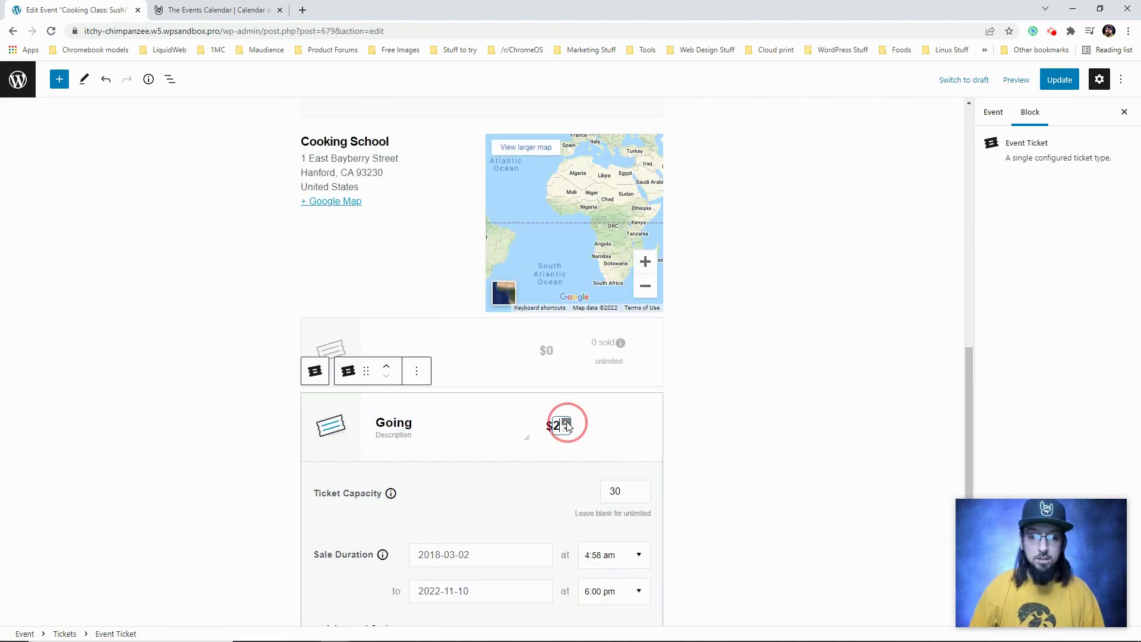
{"action": "type", "text": "5"}
{"action": "scroll", "coordinate": [612, 491], "scroll_direction": "down", "scroll_amount": 2}
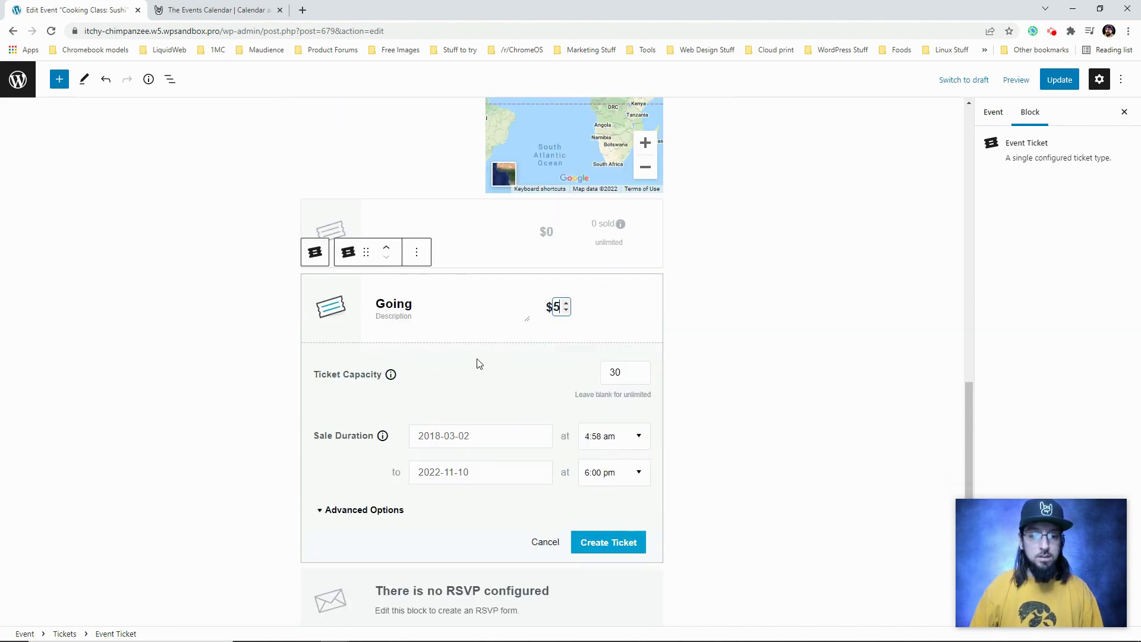
{"action": "scroll", "coordinate": [475, 377], "scroll_direction": "down", "scroll_amount": 1}
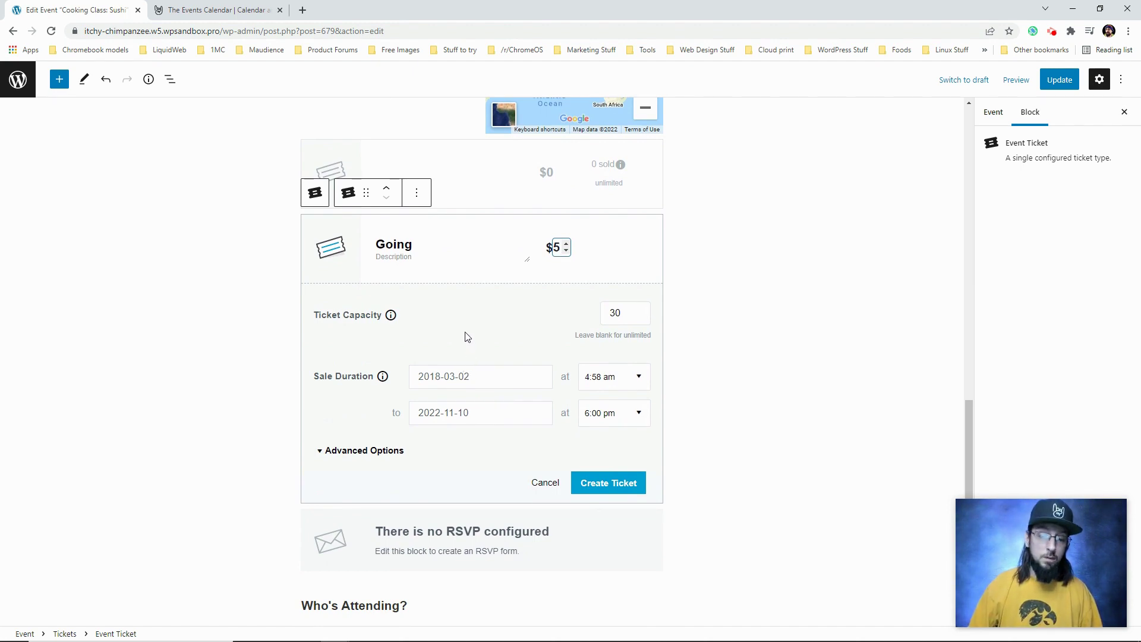
{"action": "left_click", "coordinate": [613, 490]}
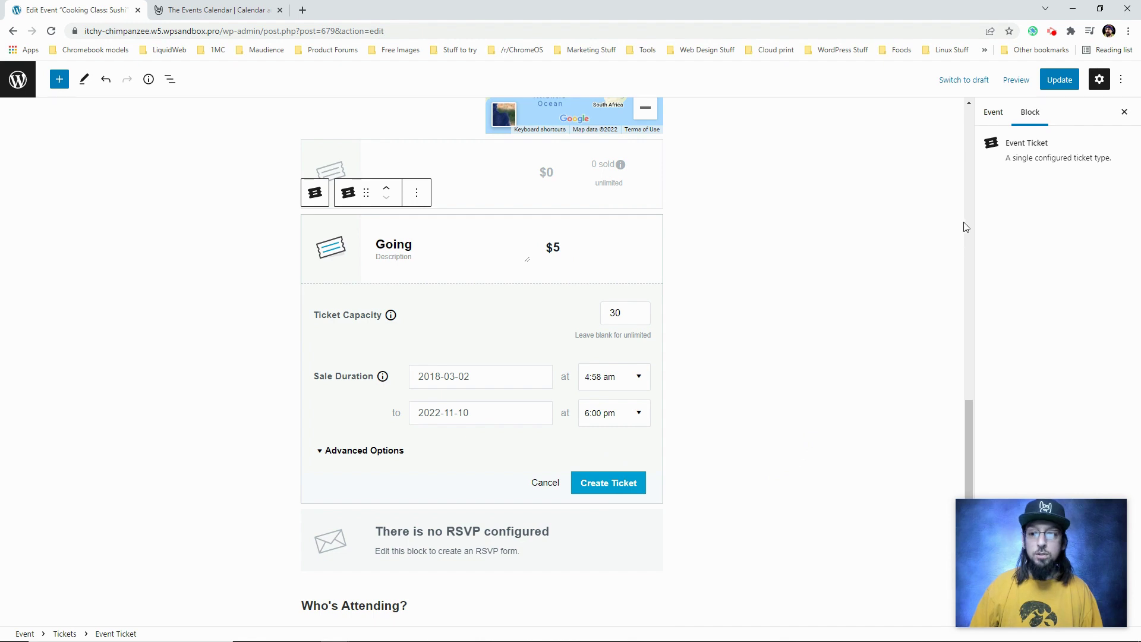
{"action": "left_click", "coordinate": [1061, 82]}
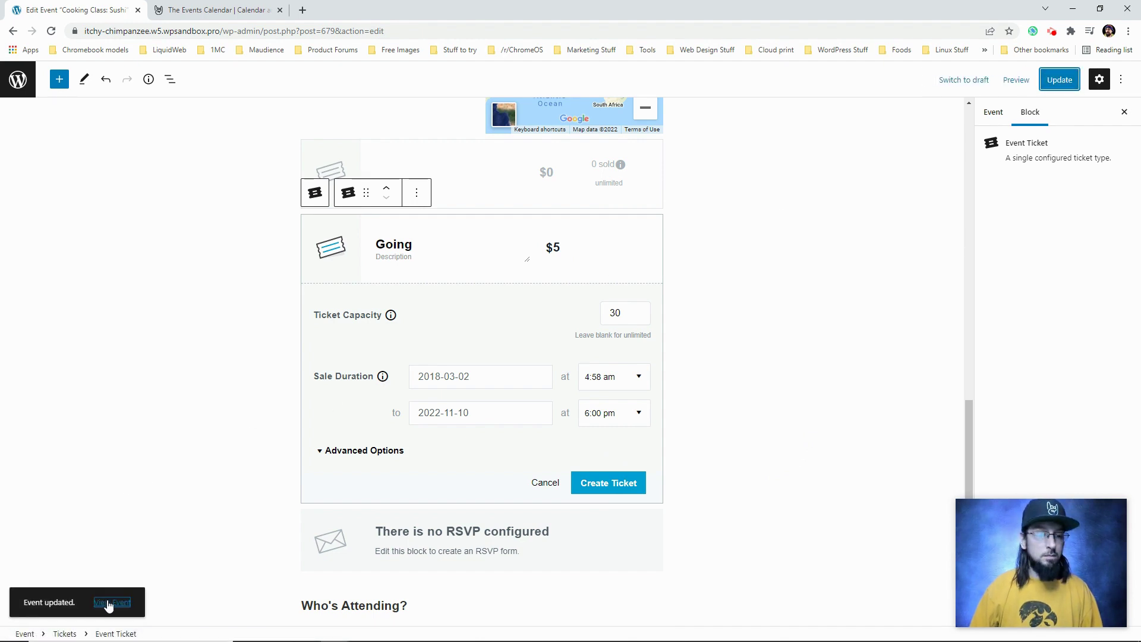
{"action": "left_click", "coordinate": [109, 604]}
{"action": "scroll", "coordinate": [200, 275], "scroll_direction": "down", "scroll_amount": 3}
{"action": "scroll", "coordinate": [200, 275], "scroll_direction": "down", "scroll_amount": 3}
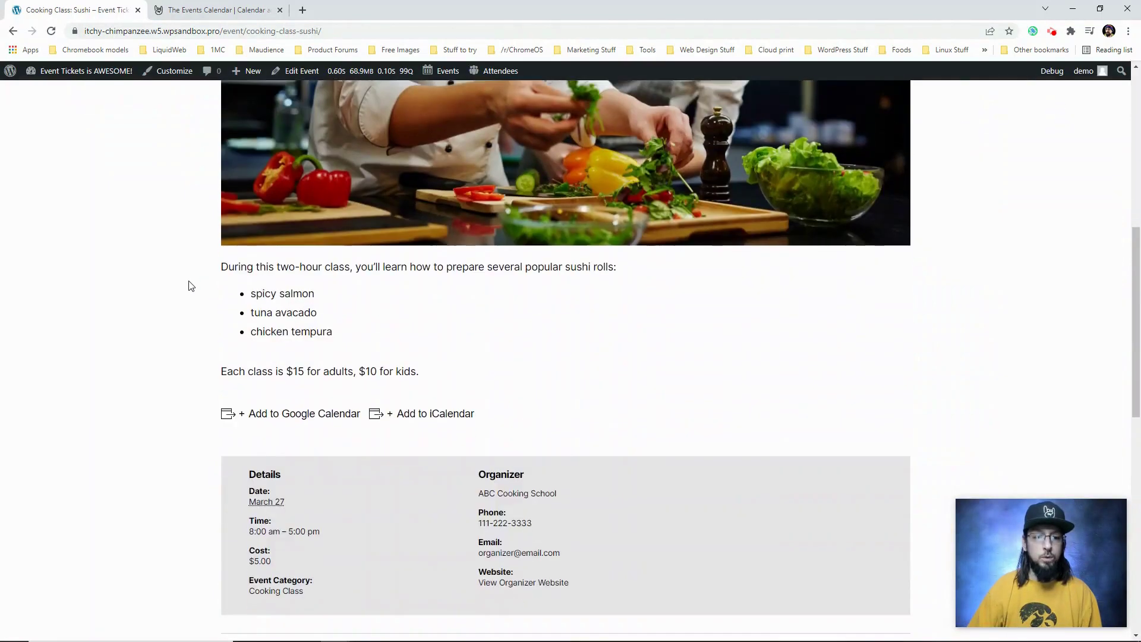
{"action": "scroll", "coordinate": [189, 285], "scroll_direction": "down", "scroll_amount": 2}
{"action": "scroll", "coordinate": [214, 300], "scroll_direction": "down", "scroll_amount": 5}
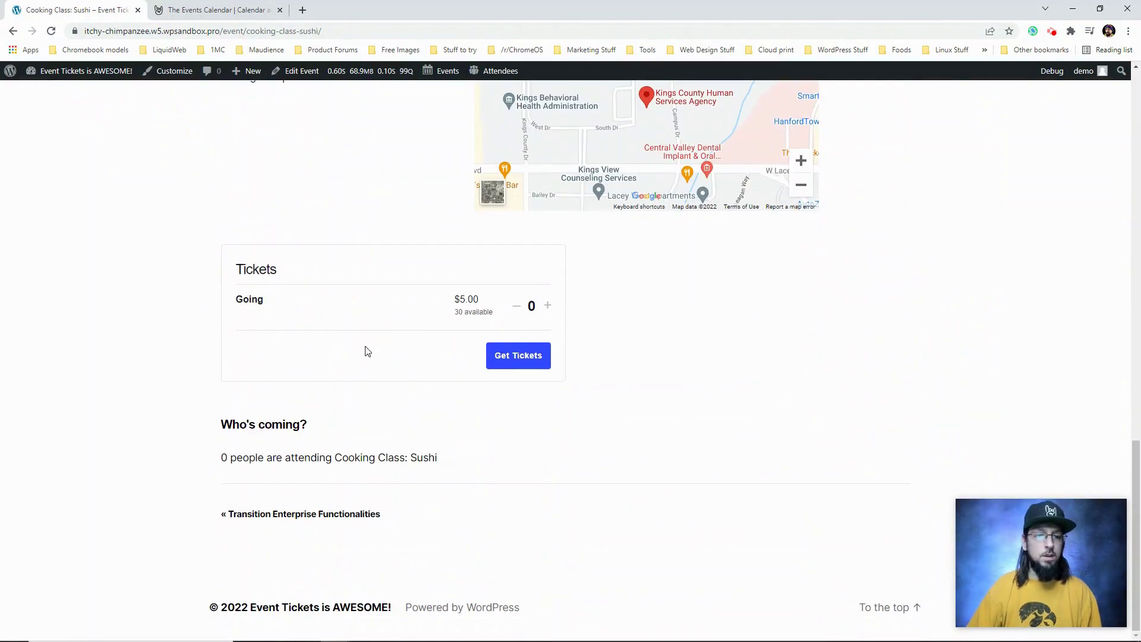
- Select one Going ticket and proceed to Tickets Checkout
{"action": "left_click", "coordinate": [547, 306]}
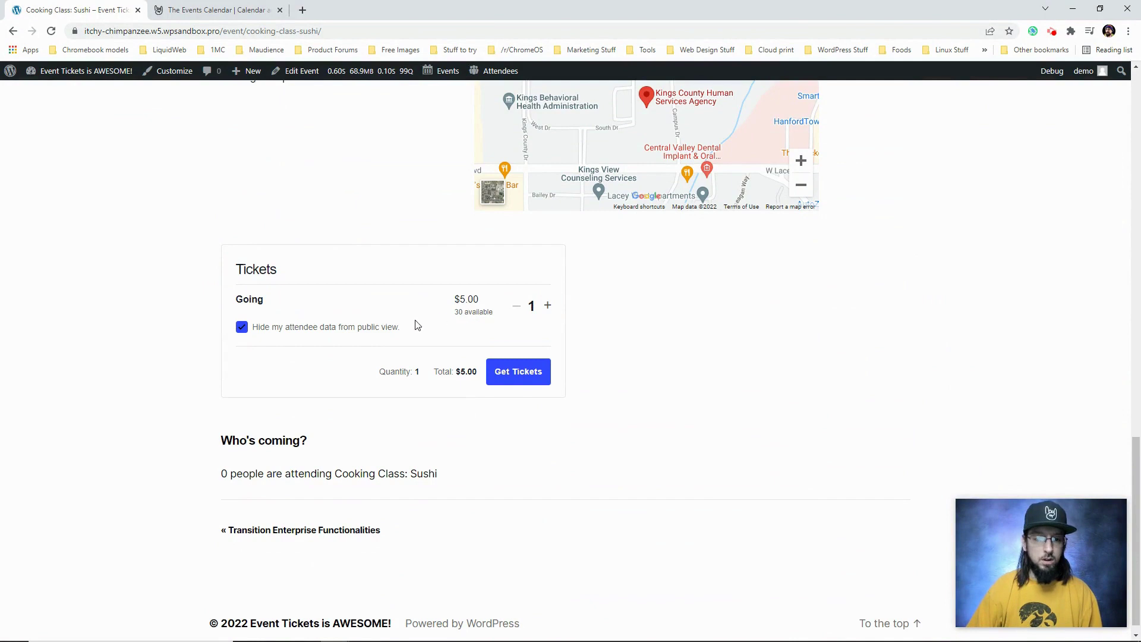
{"action": "left_click", "coordinate": [518, 372]}
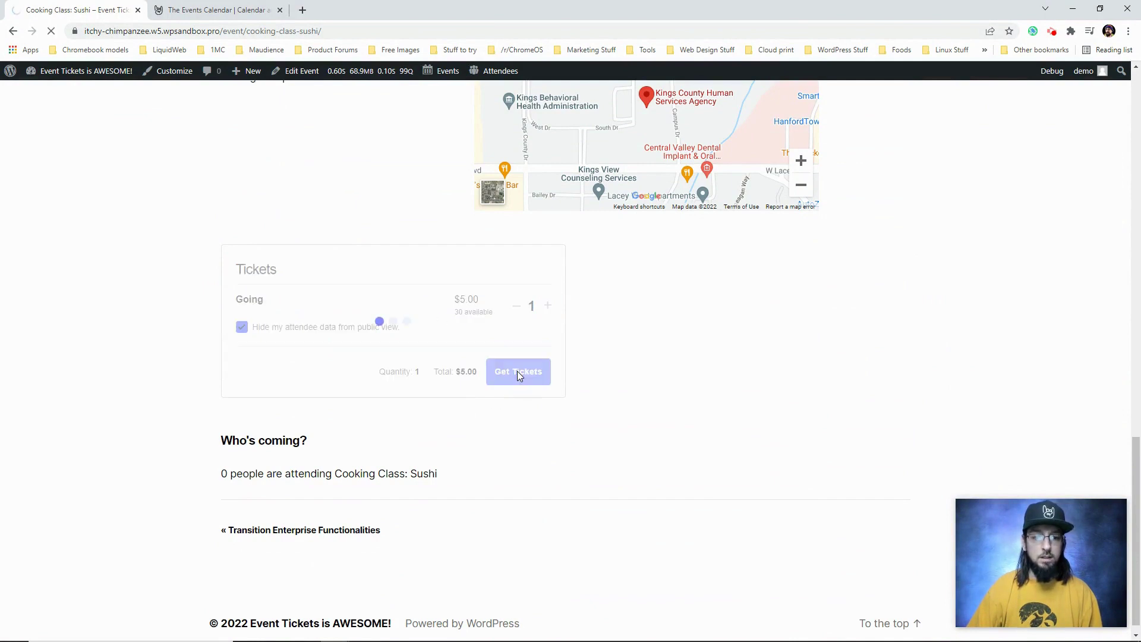
{"action": "scroll", "coordinate": [591, 343], "scroll_direction": "down", "scroll_amount": 1}
{"action": "scroll", "coordinate": [640, 283], "scroll_direction": "down", "scroll_amount": 2}
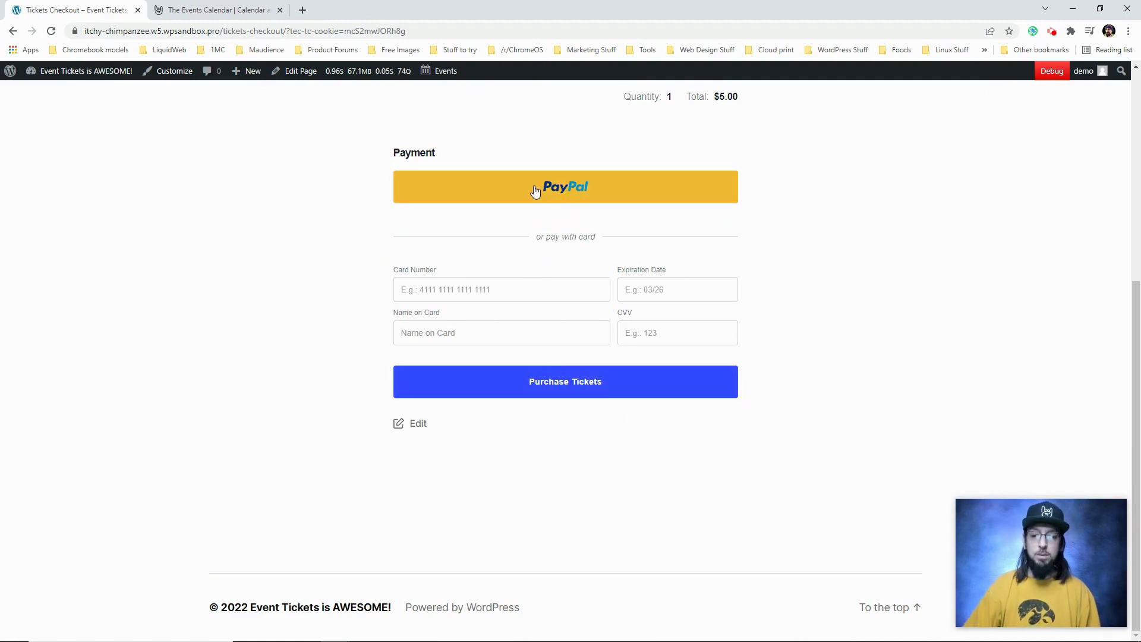
{"action": "scroll", "coordinate": [253, 316], "scroll_direction": "up", "scroll_amount": 4}
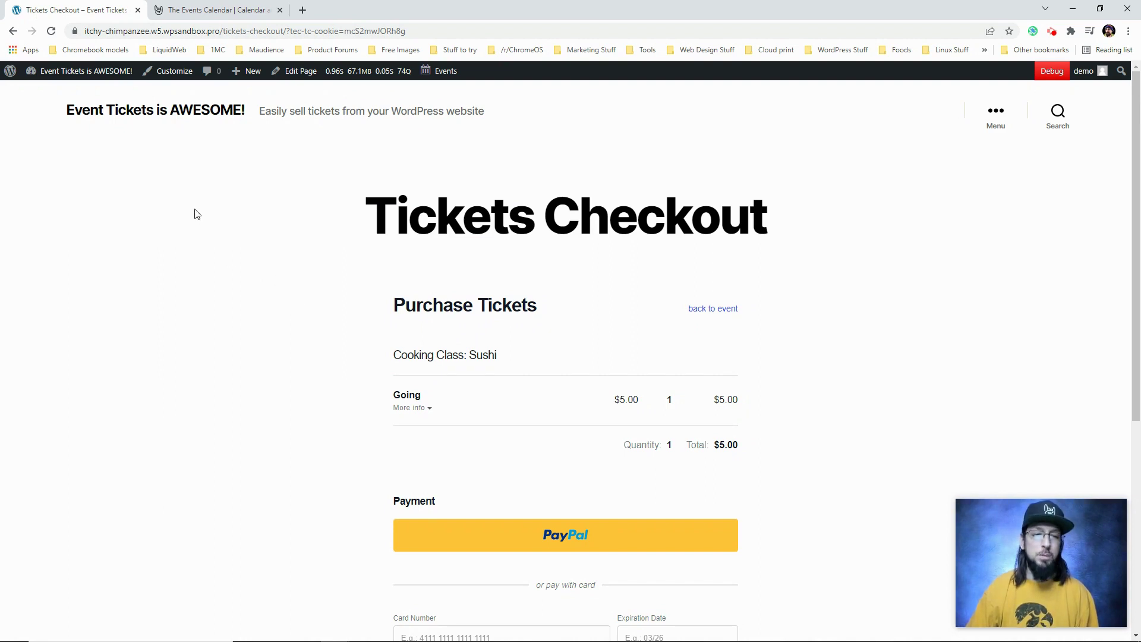
- Tick Post under 'Post types that can have tickets' and save the settings
{"action": "left_click", "coordinate": [105, 76]}
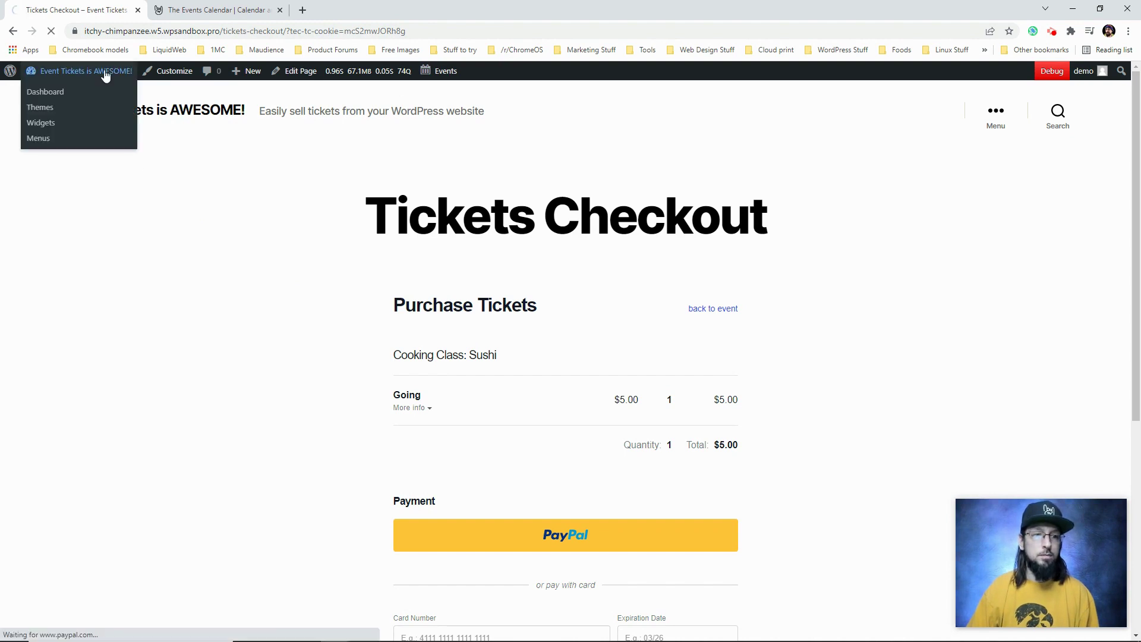
{"action": "left_click", "coordinate": [106, 75]}
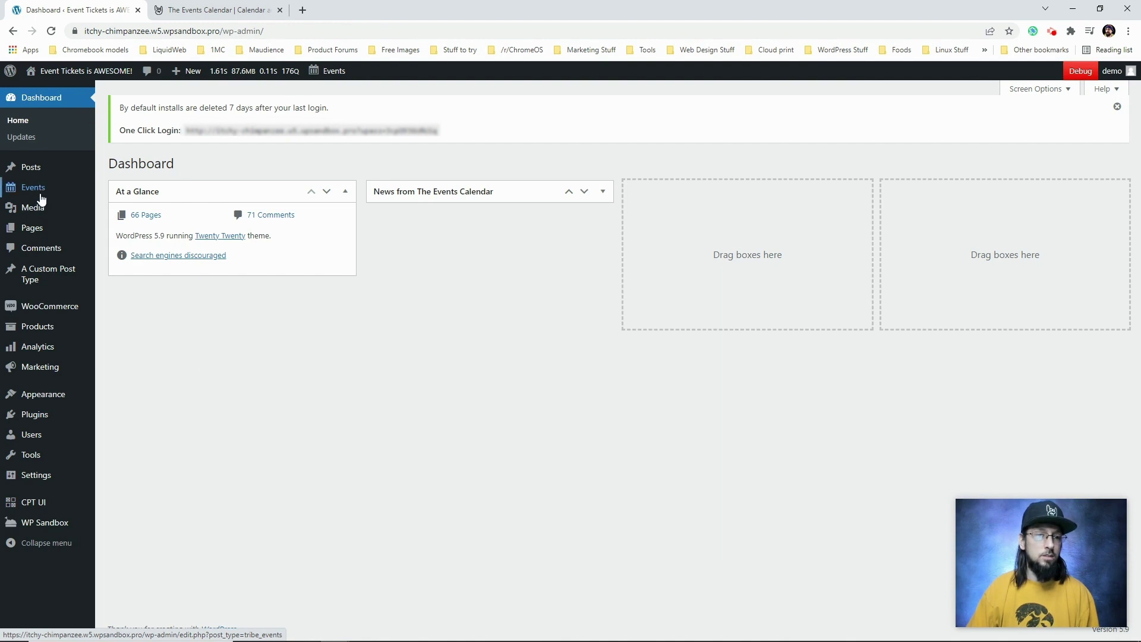
{"action": "mouse_move", "coordinate": [33, 188]}
{"action": "left_click", "coordinate": [117, 306]}
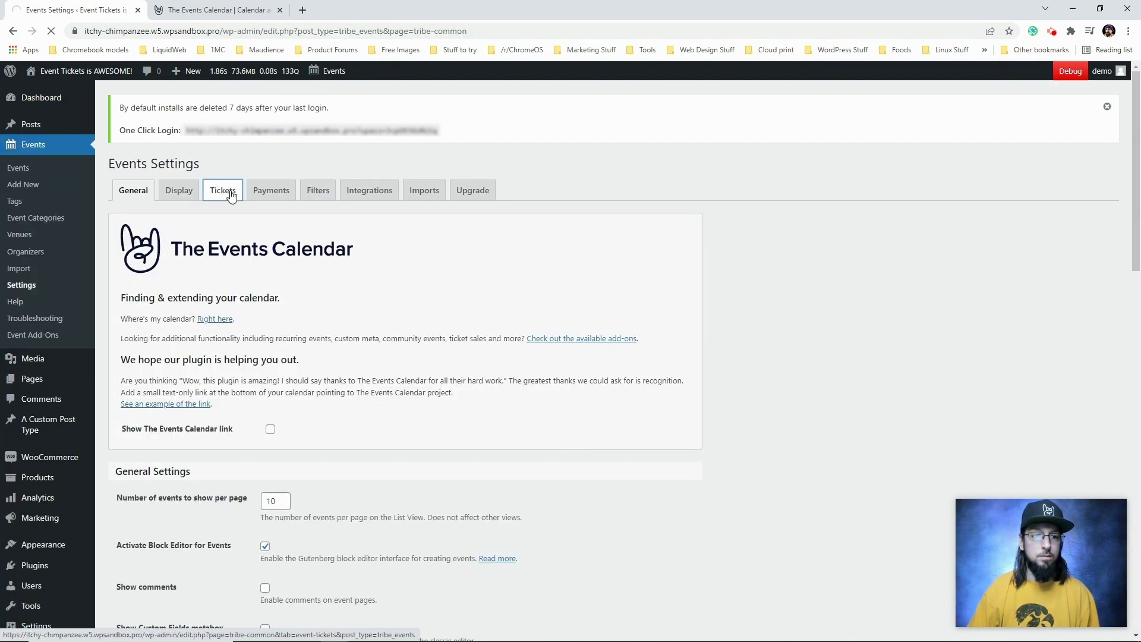
{"action": "scroll", "coordinate": [270, 332], "scroll_direction": "down", "scroll_amount": 2}
{"action": "left_click", "coordinate": [265, 335]}
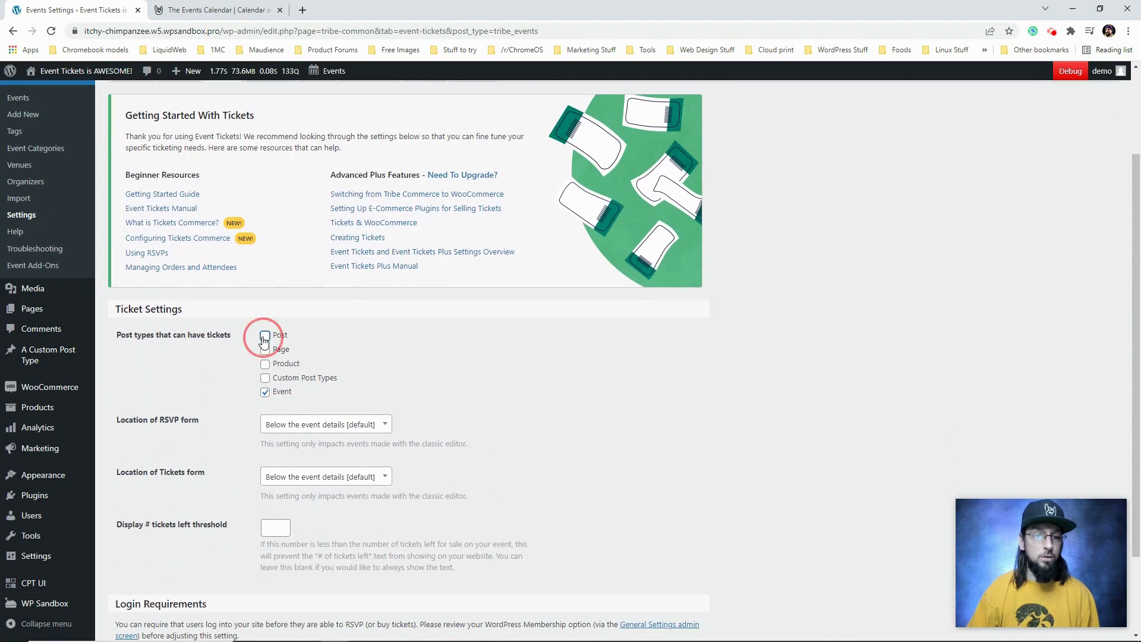
{"action": "scroll", "coordinate": [203, 346], "scroll_direction": "down", "scroll_amount": 1}
{"action": "scroll", "coordinate": [203, 348], "scroll_direction": "down", "scroll_amount": 1}
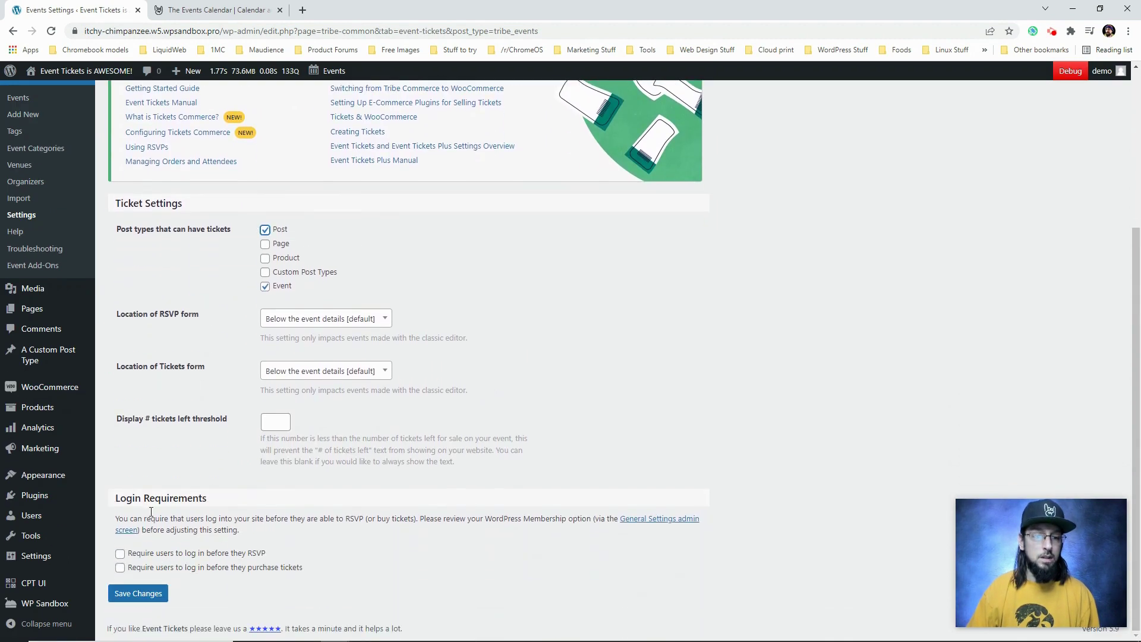
{"action": "left_click", "coordinate": [138, 593]}
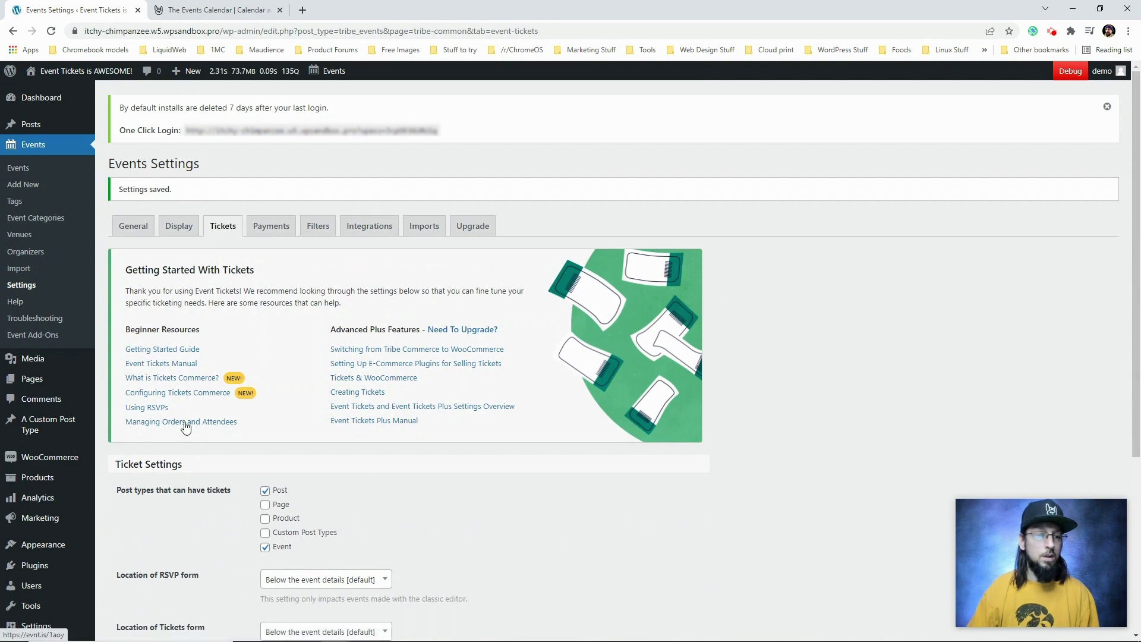
- Start a new post titled 'Some Post' and insert a Tickets block
{"action": "left_click", "coordinate": [181, 93]}
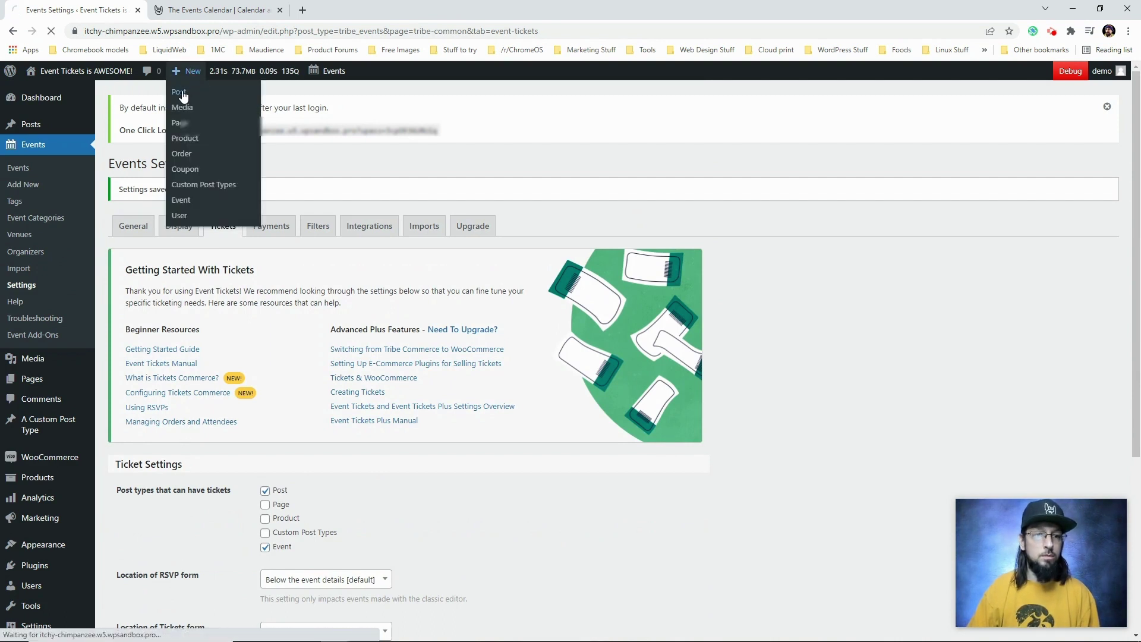
{"action": "type", "text": "S"}
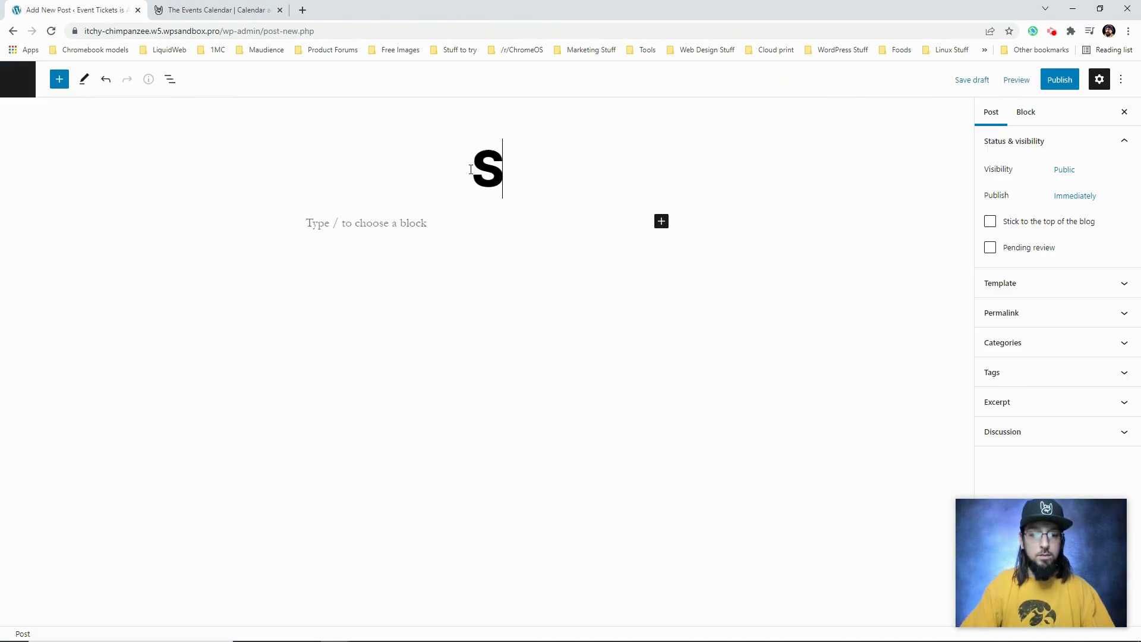
{"action": "type", "text": "ome Post"}
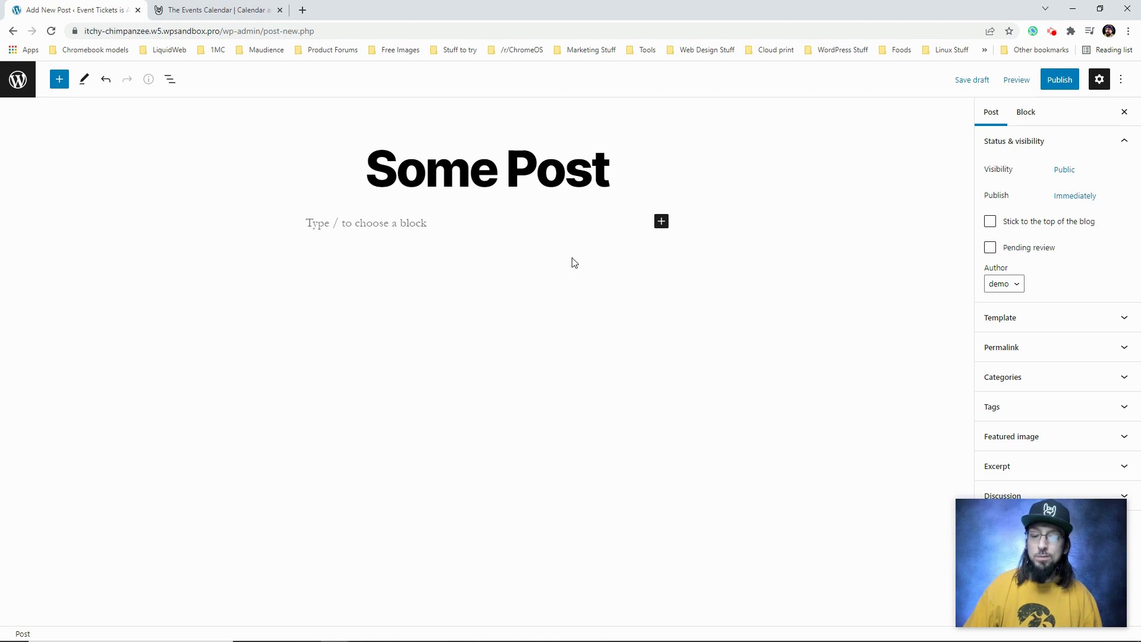
{"action": "left_click", "coordinate": [660, 222]}
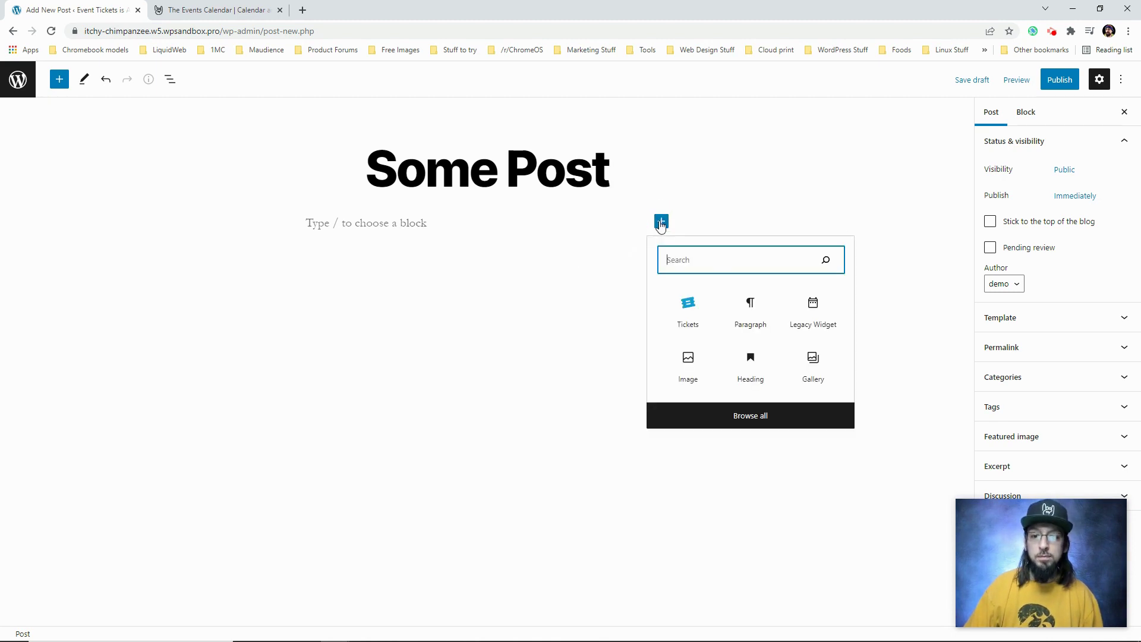
{"action": "left_click", "coordinate": [688, 312]}
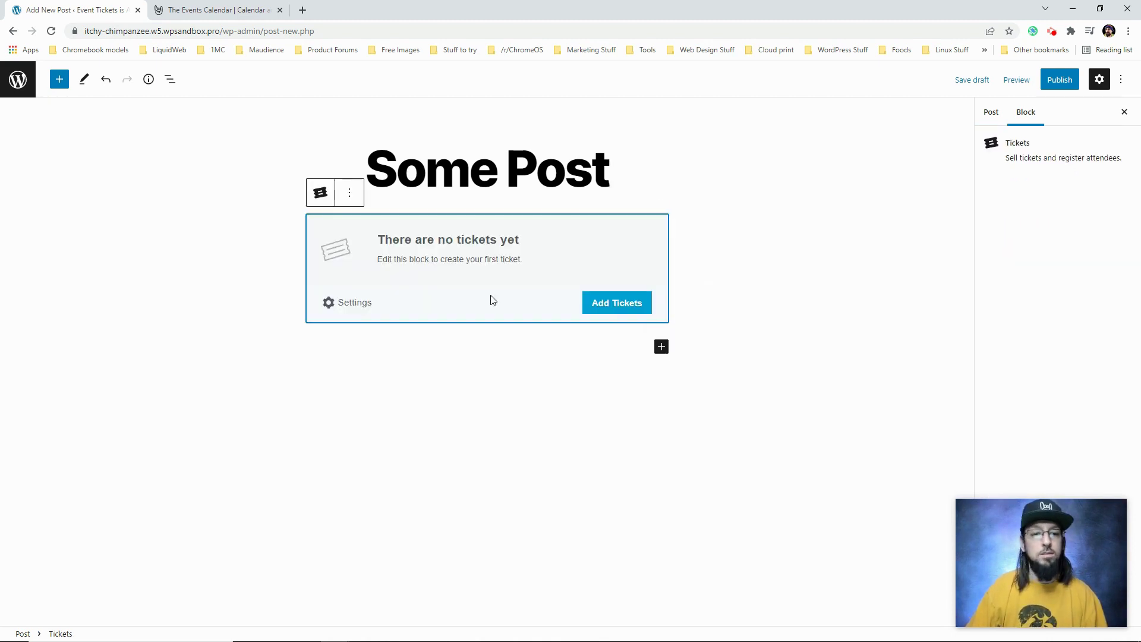
- Create a $1 ticket named 'Ticket' with capacity 20, then publish the post
{"action": "left_click", "coordinate": [593, 308]}
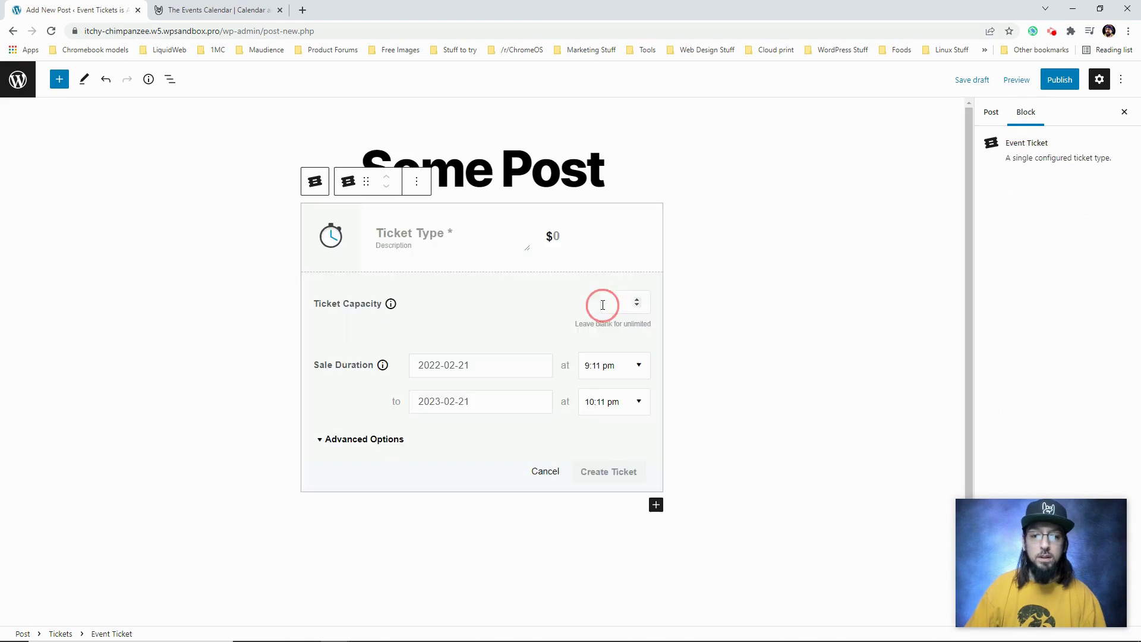
{"action": "left_click", "coordinate": [426, 235]}
{"action": "type", "text": "Ticket"}
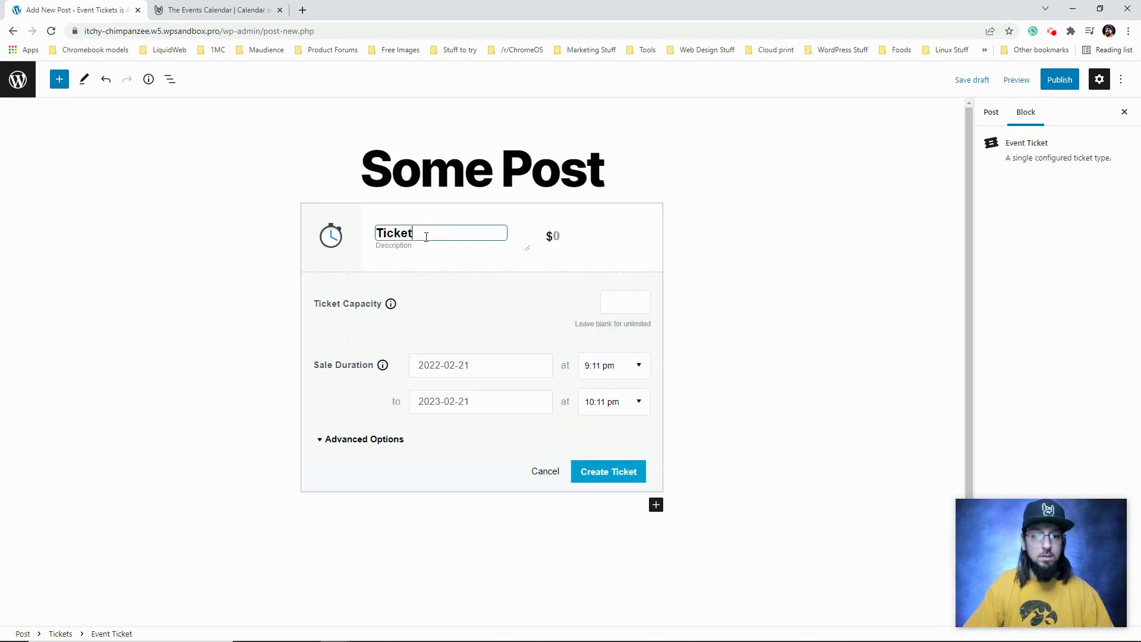
{"action": "left_click", "coordinate": [566, 233]}
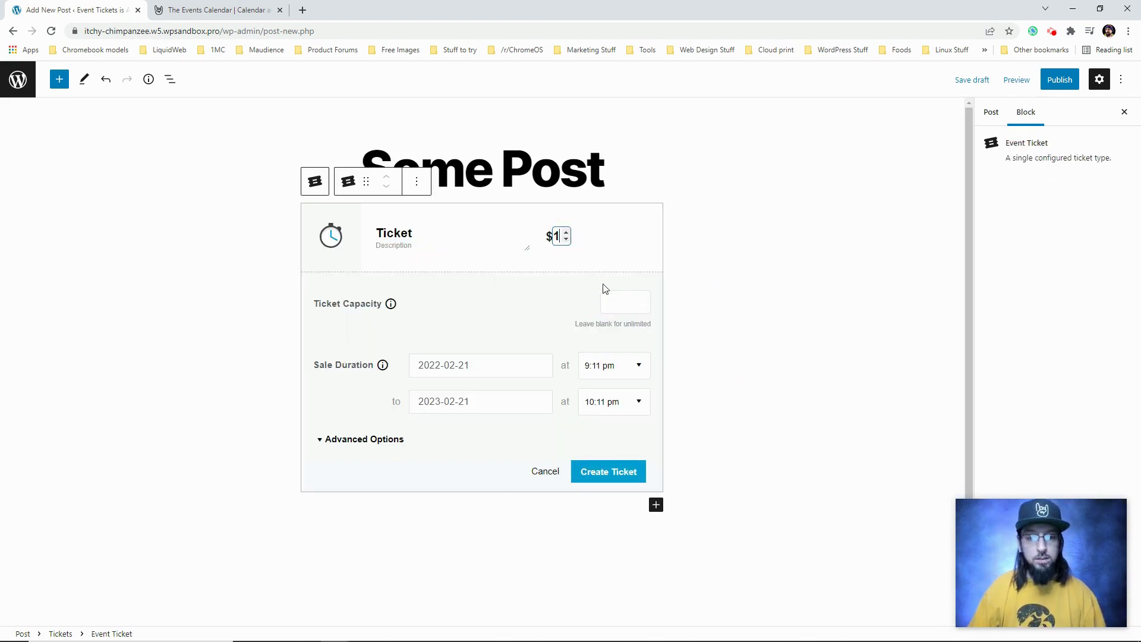
{"action": "left_click", "coordinate": [613, 304]}
{"action": "type", "text": "0"}
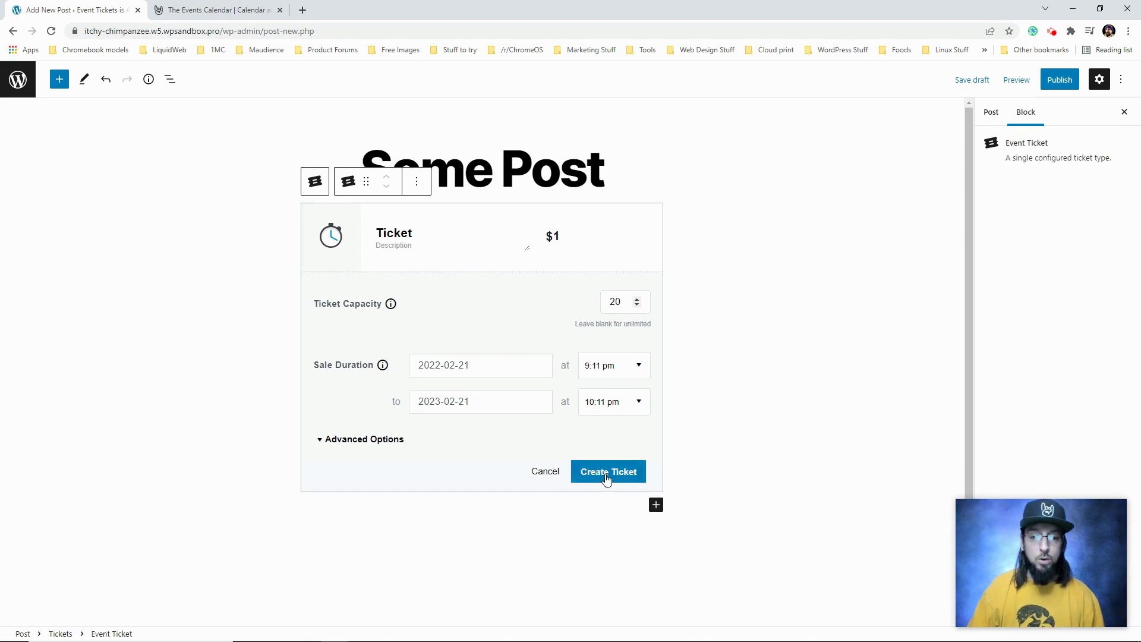
{"action": "left_click", "coordinate": [606, 473]}
{"action": "left_click", "coordinate": [1059, 79]}
{"action": "left_click", "coordinate": [1034, 80]}
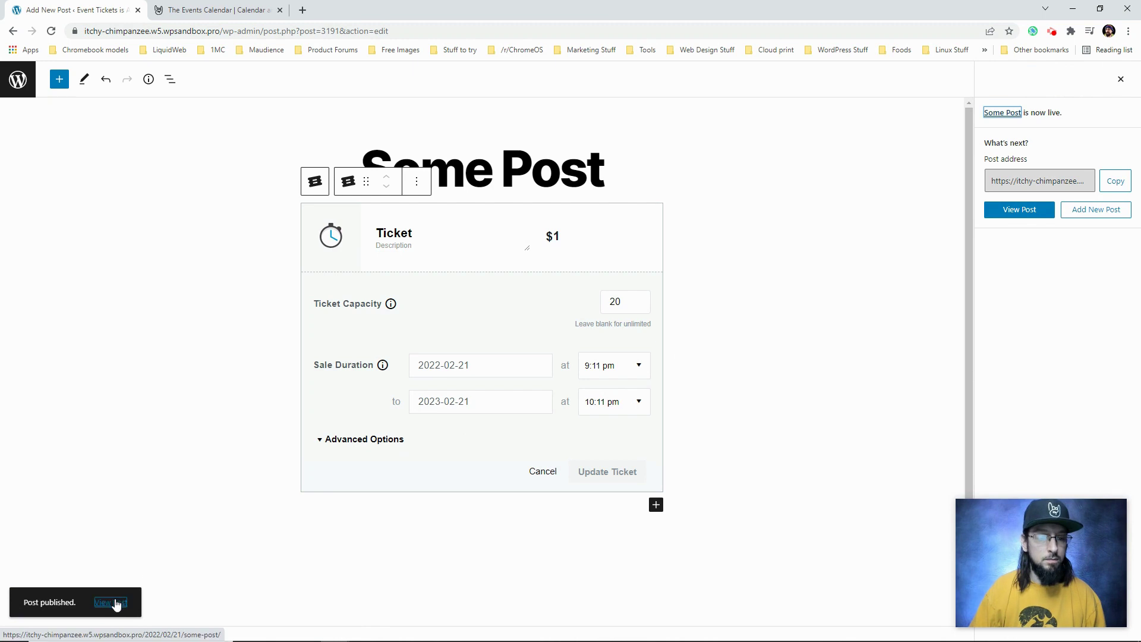
- Check the live 'Some Post' page for the $1 Ticket, then reopen the post for editing
{"action": "left_click", "coordinate": [112, 602]}
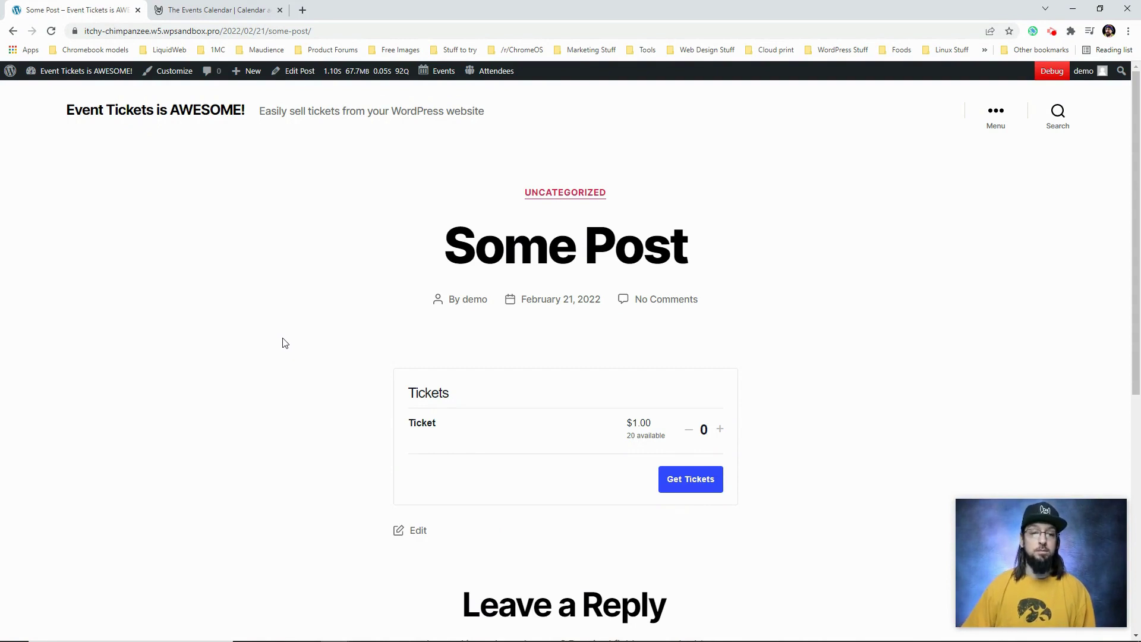
{"action": "left_click", "coordinate": [299, 74]}
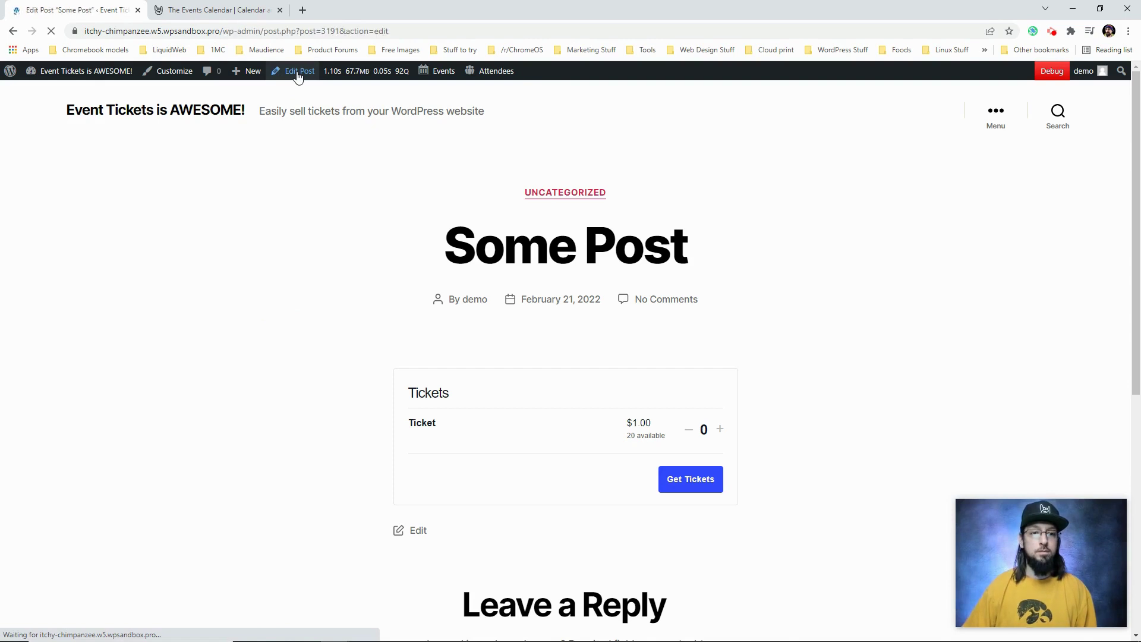
- Add an RSVP titled 'RSVP' with 10 spots below the ticket, update the post, and view it
{"action": "left_click", "coordinate": [660, 302]}
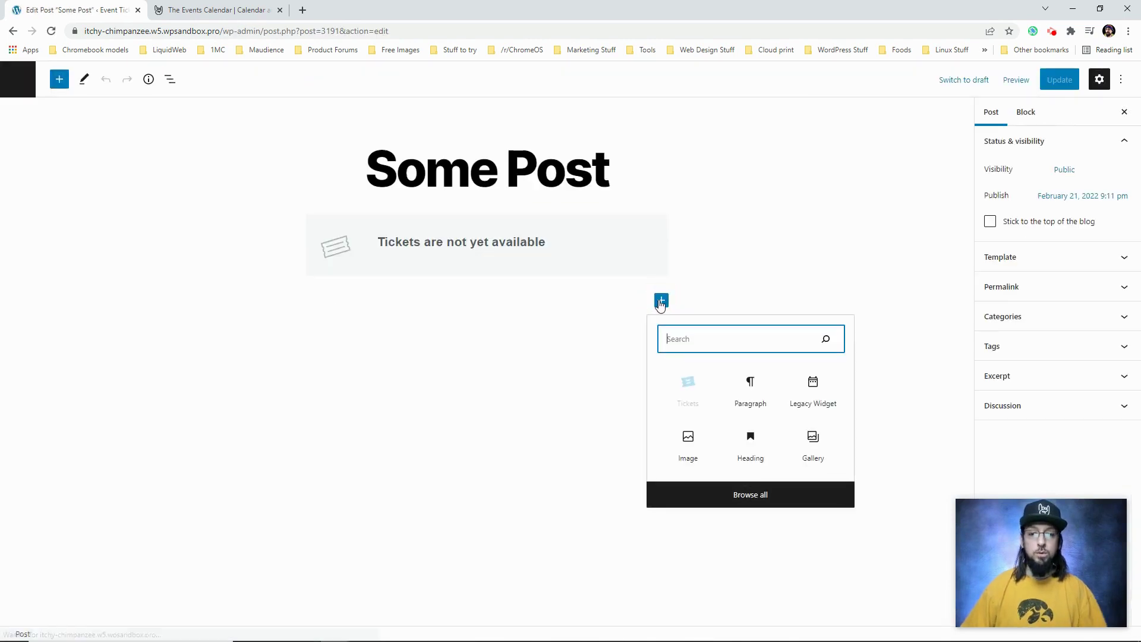
{"action": "type", "text": "rsvp"}
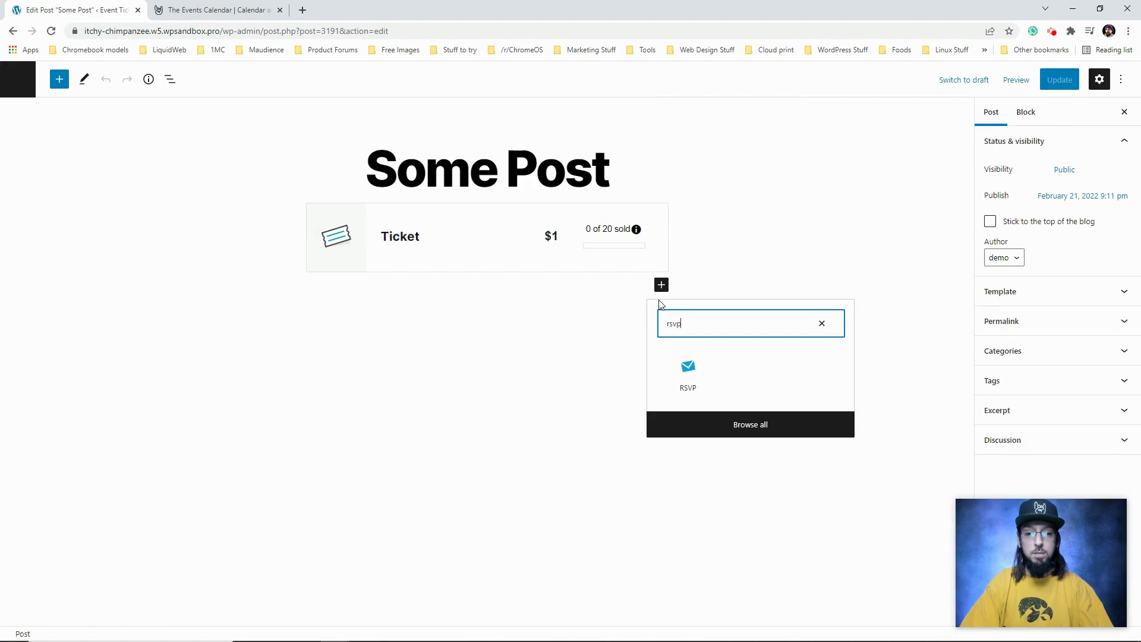
{"action": "left_click", "coordinate": [688, 375]}
{"action": "left_click", "coordinate": [428, 307]}
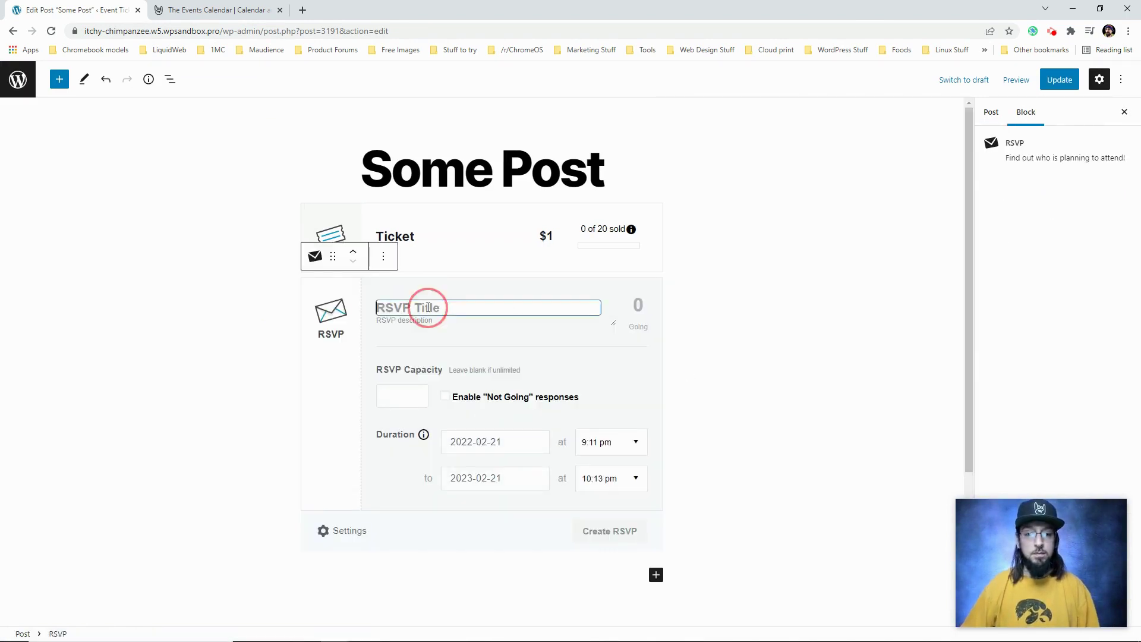
{"action": "type", "text": "RSVP"}
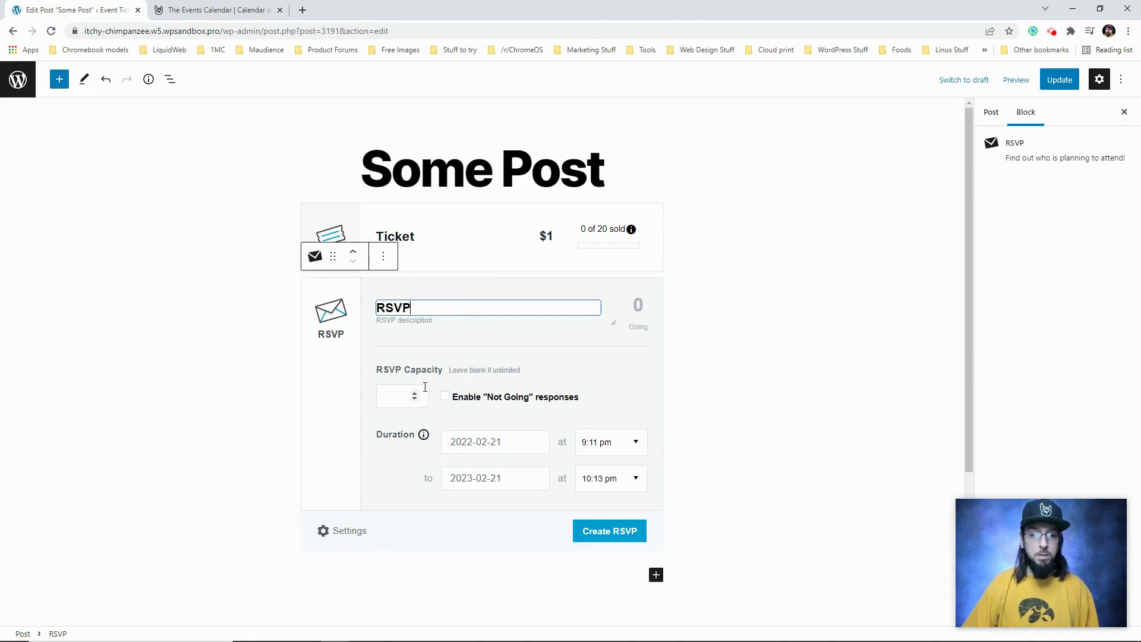
{"action": "left_click", "coordinate": [399, 396]}
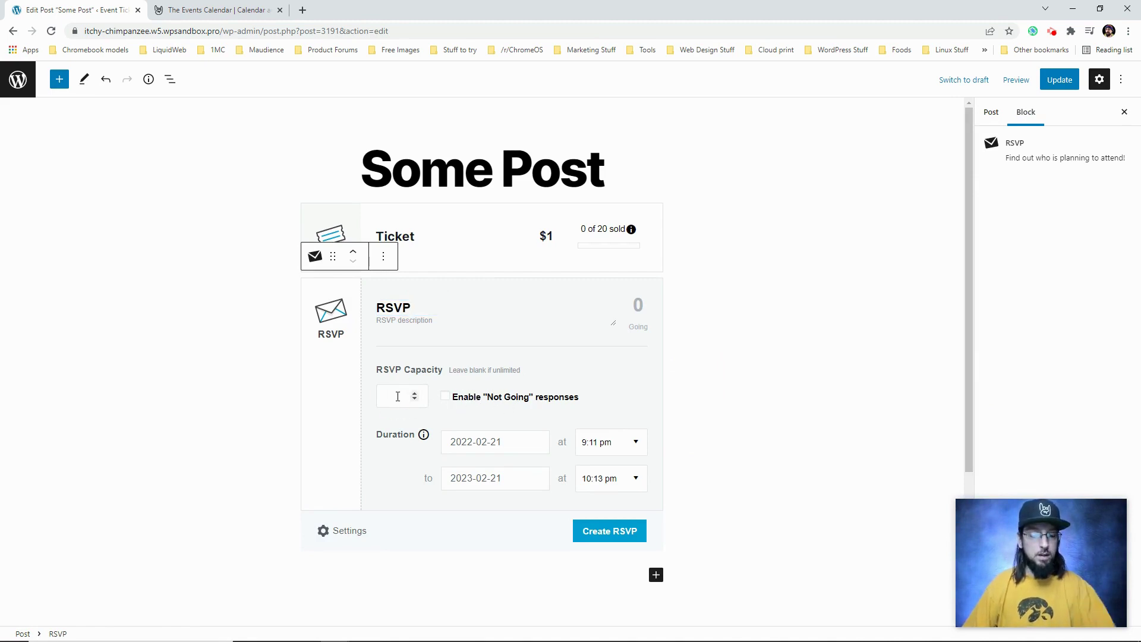
{"action": "type", "text": "0"}
{"action": "left_click", "coordinate": [600, 534]}
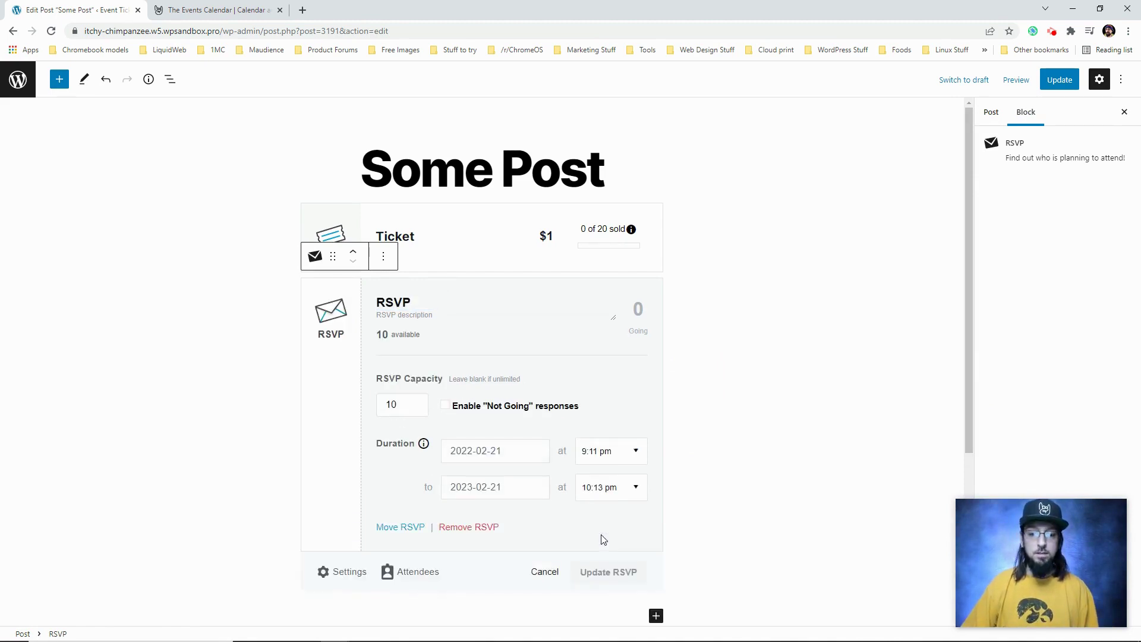
{"action": "left_click", "coordinate": [1059, 82]}
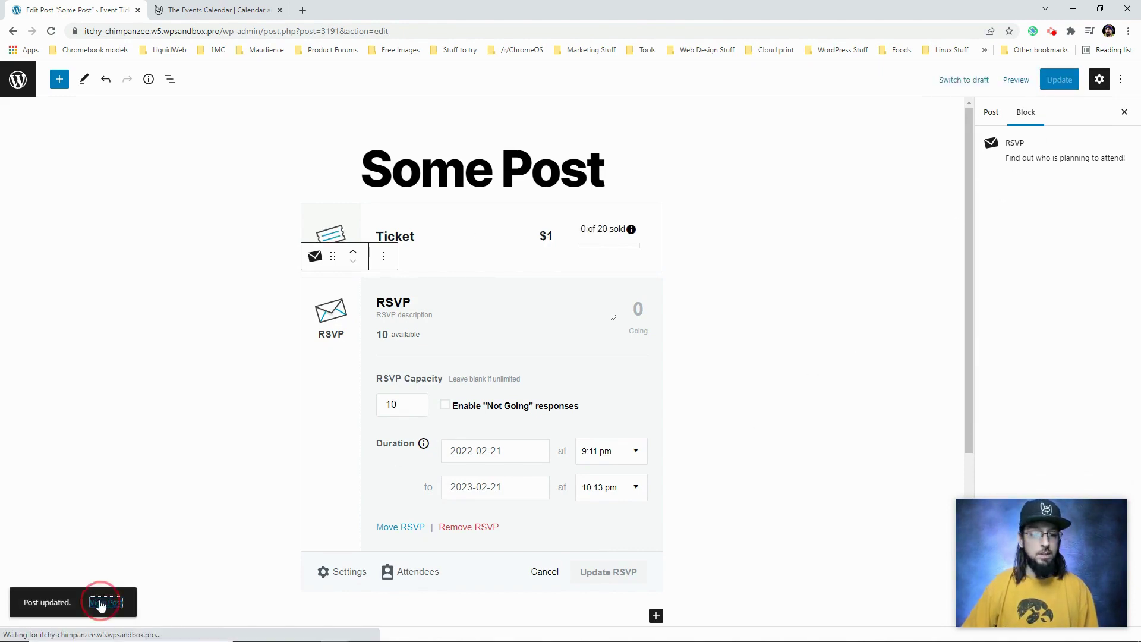
{"action": "left_click", "coordinate": [98, 605]}
{"action": "scroll", "coordinate": [539, 473], "scroll_direction": "down", "scroll_amount": 3}
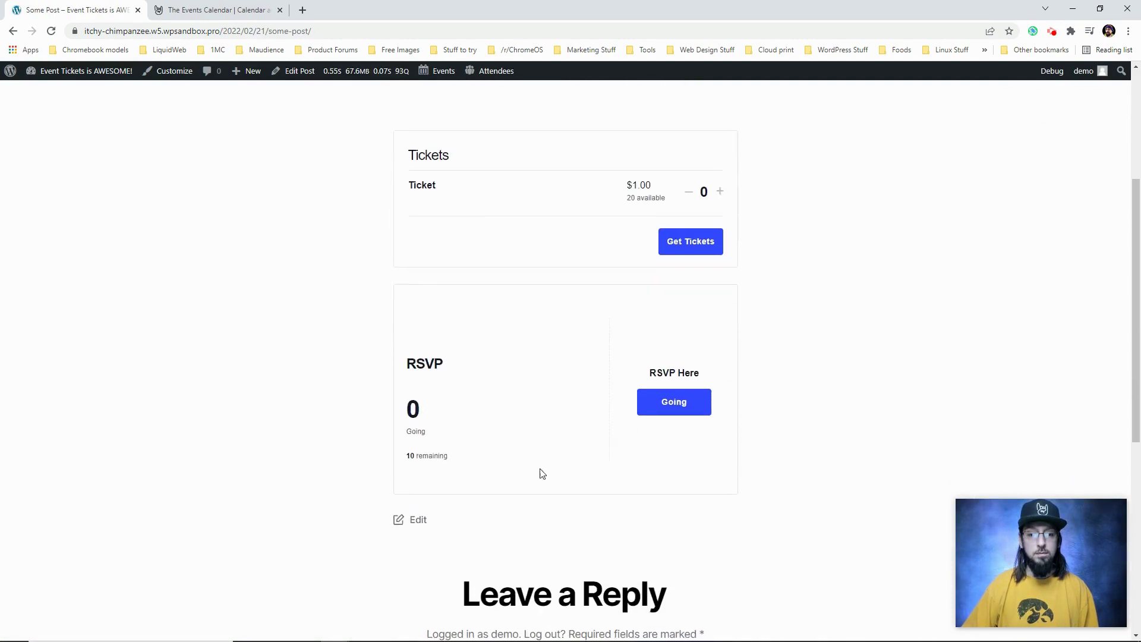